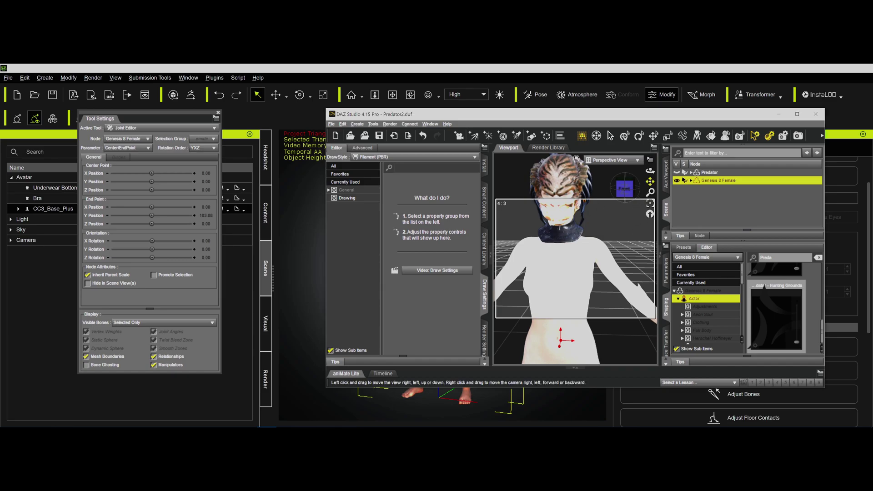
- Show the Predator body and hide the plain Genesis 8 Female body in the Scene pane
drag(650, 181, 653, 208)
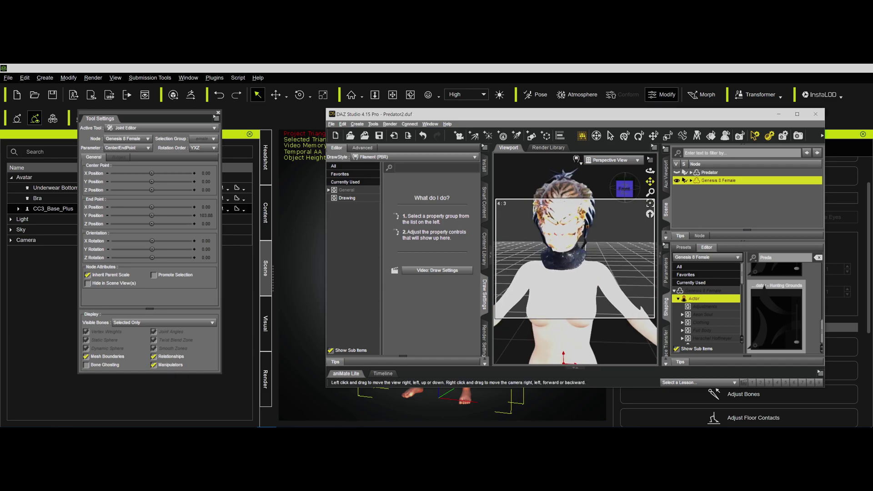
click(676, 173)
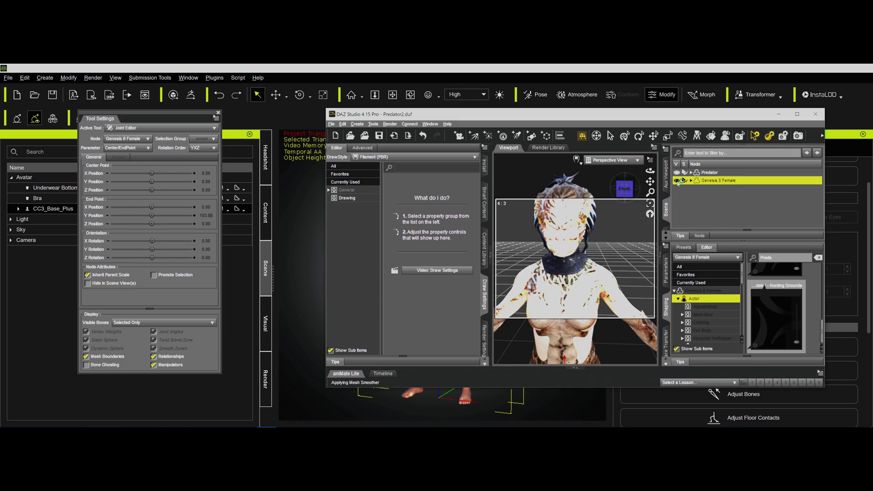
click(676, 180)
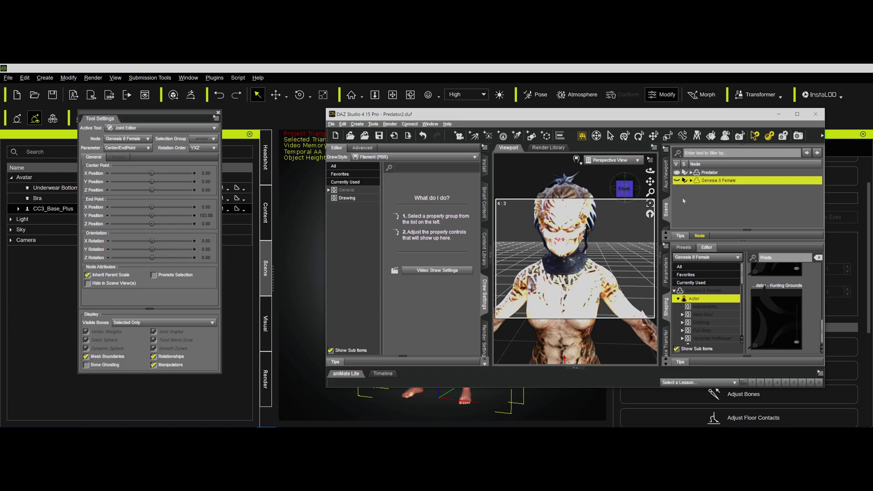
- Toggle Genesis 8 Female's visibility off and on, then expand Predator to list Hip, Spikes, Head, Gaiter
click(676, 180)
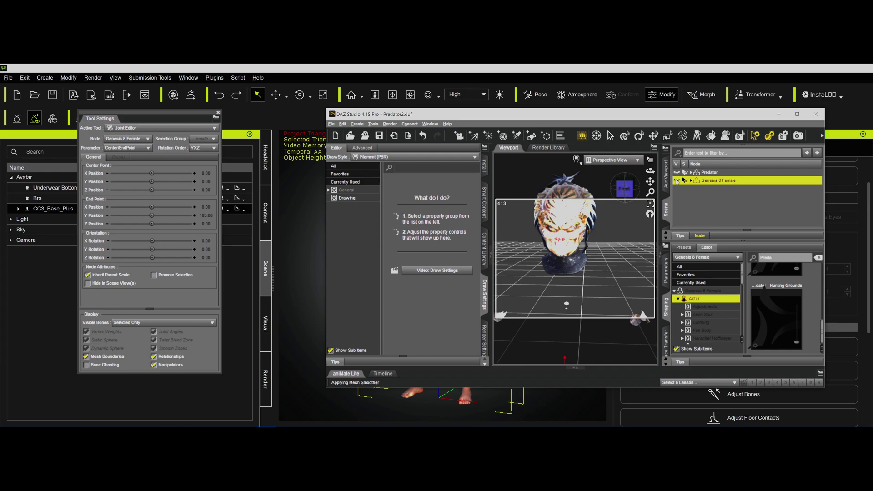
click(676, 180)
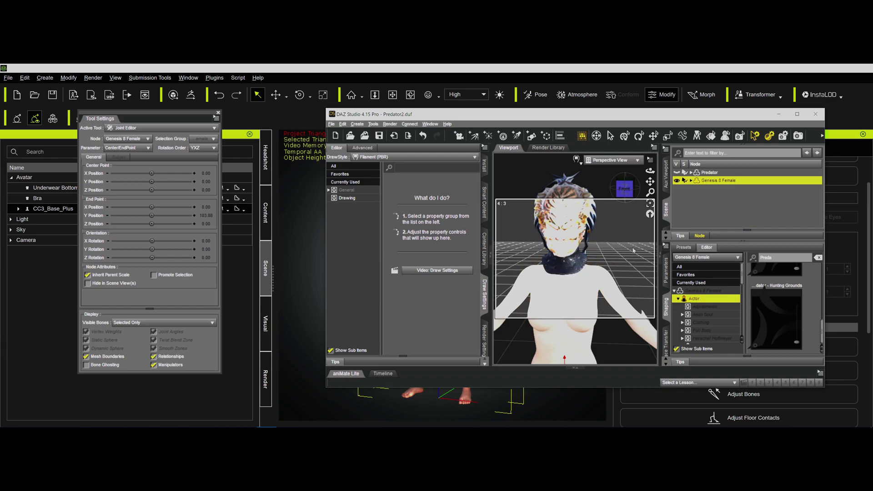
click(691, 172)
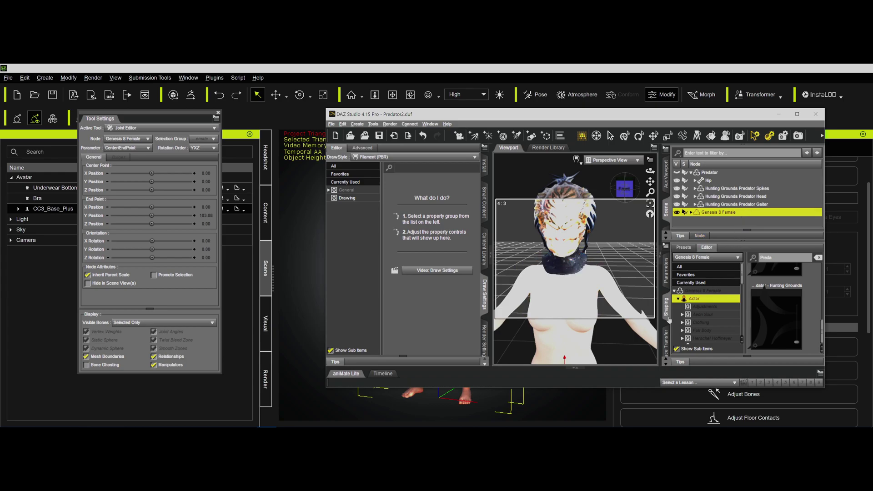
- Dial the Hunting Grounds 'Feel - Predator' shaping morph to 1.00, viewing the figure's left side
mouse_move(773, 291)
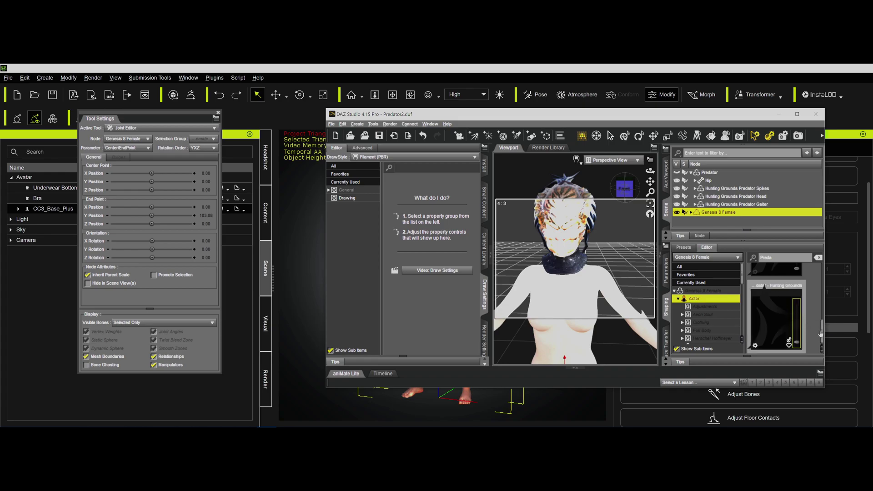
scroll(784, 278, down, 1)
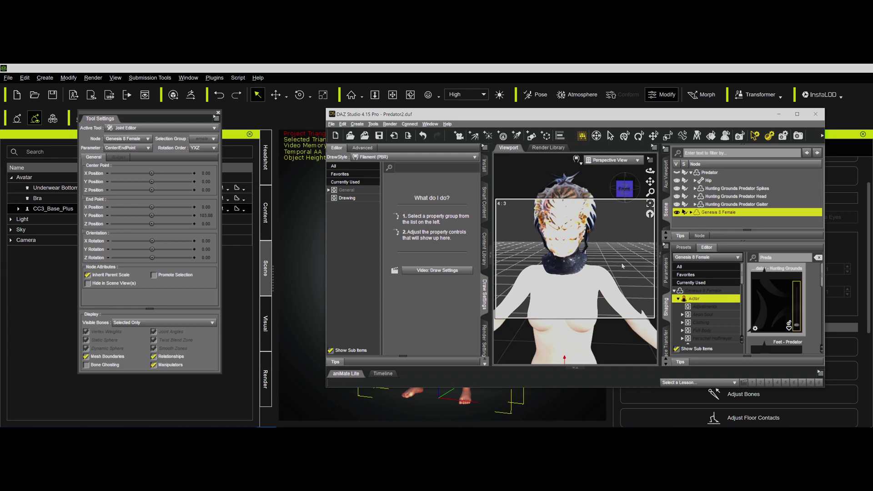
drag(650, 171, 593, 271)
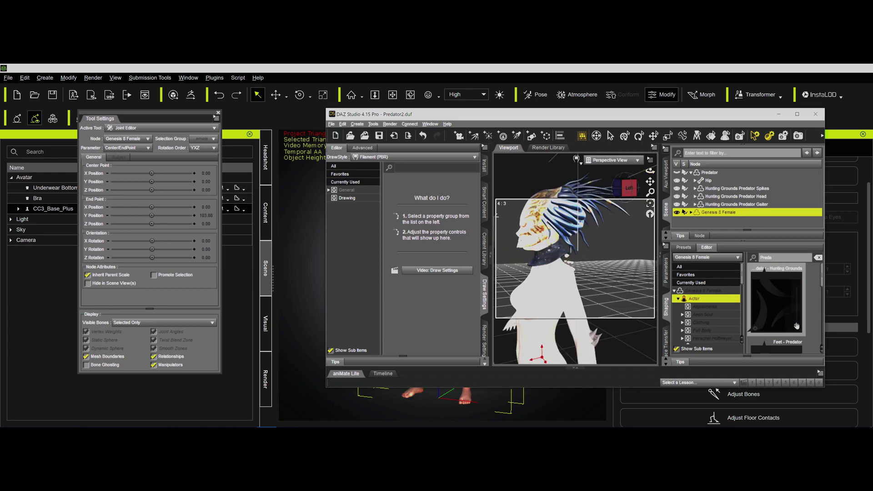
click(765, 269)
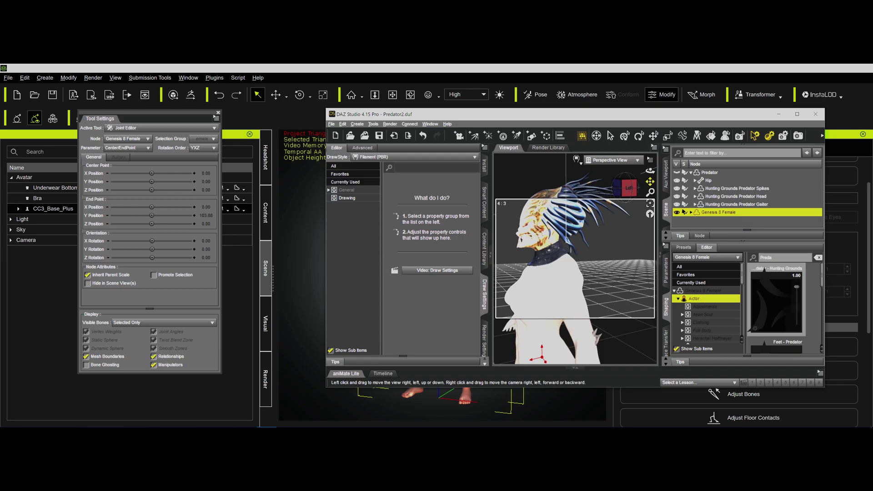
- Set the Feet - Predator morph and the next Hunting Grounds morph to 1.00
drag(650, 182, 650, 218)
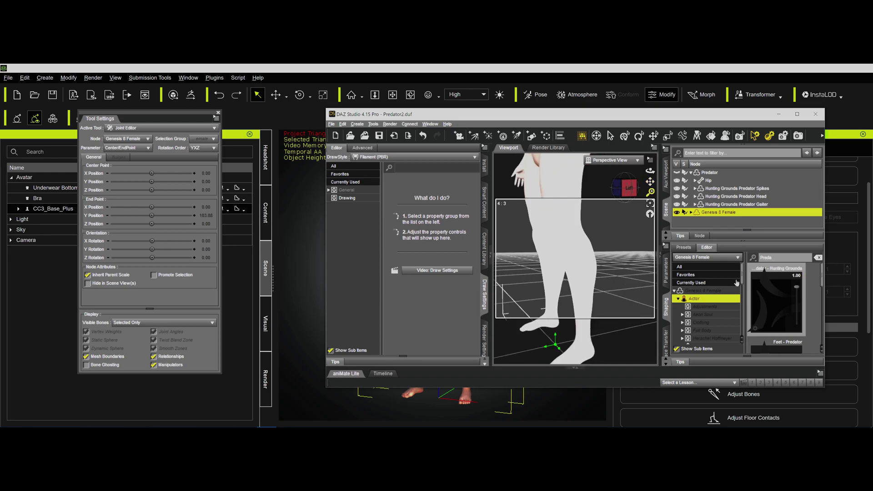
scroll(799, 340, down, 2)
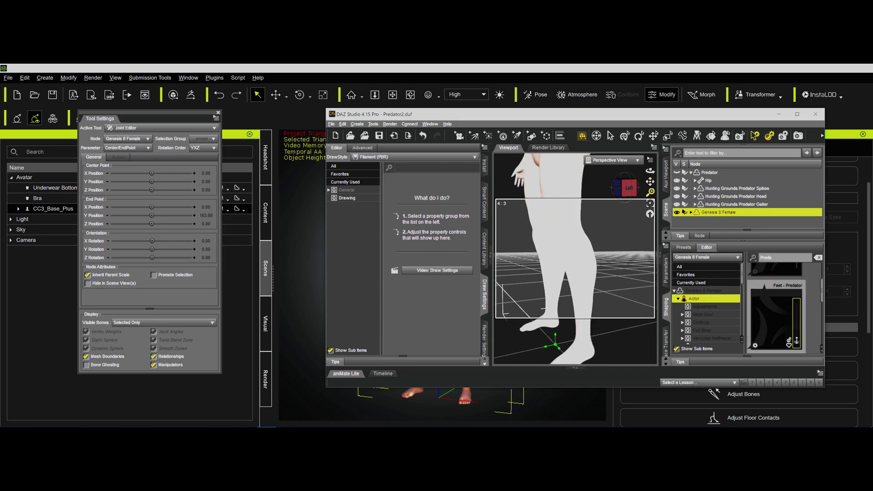
drag(798, 340, 797, 301)
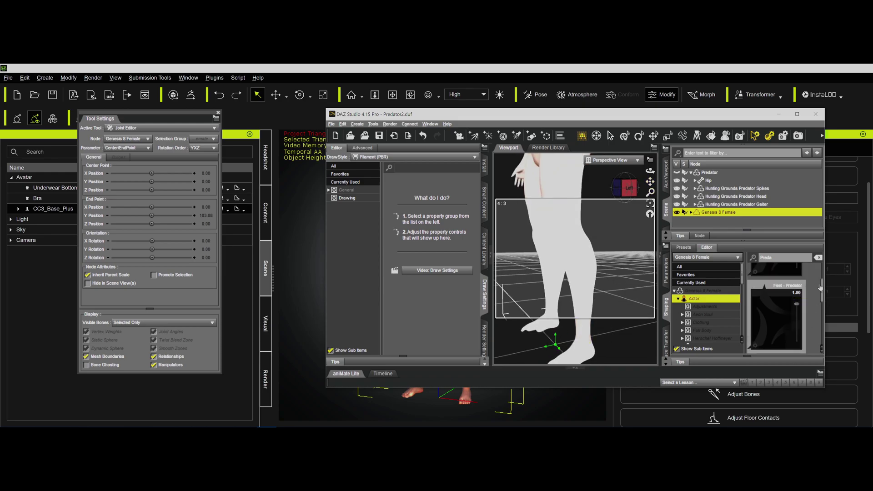
click(820, 314)
drag(798, 306, 795, 271)
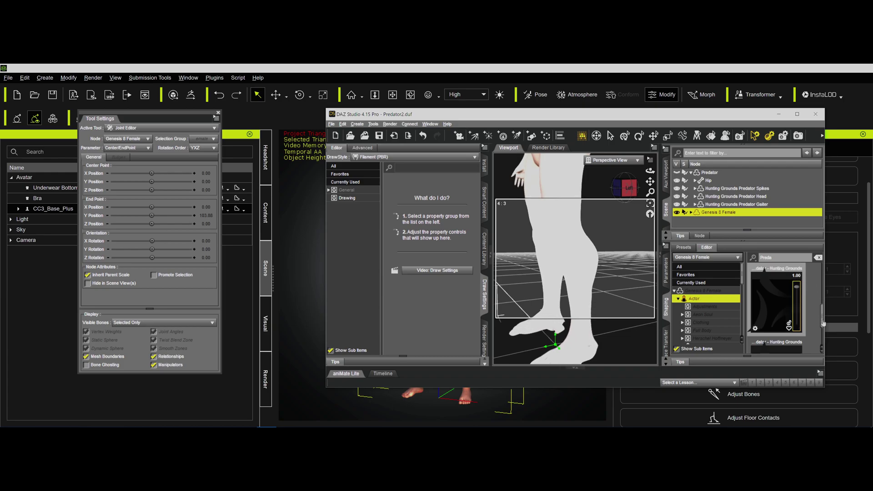
- Set the Hunting Grounds hand and arm morph to 1.00
drag(821, 320, 821, 342)
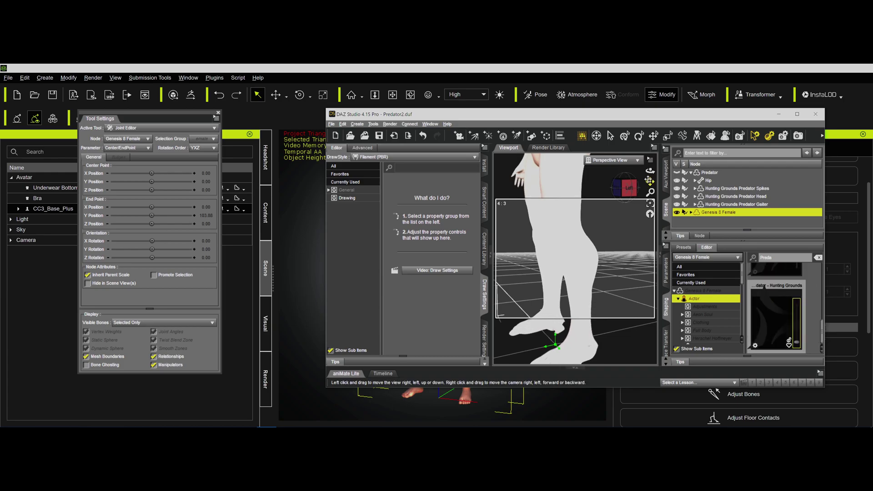
drag(649, 181, 650, 164)
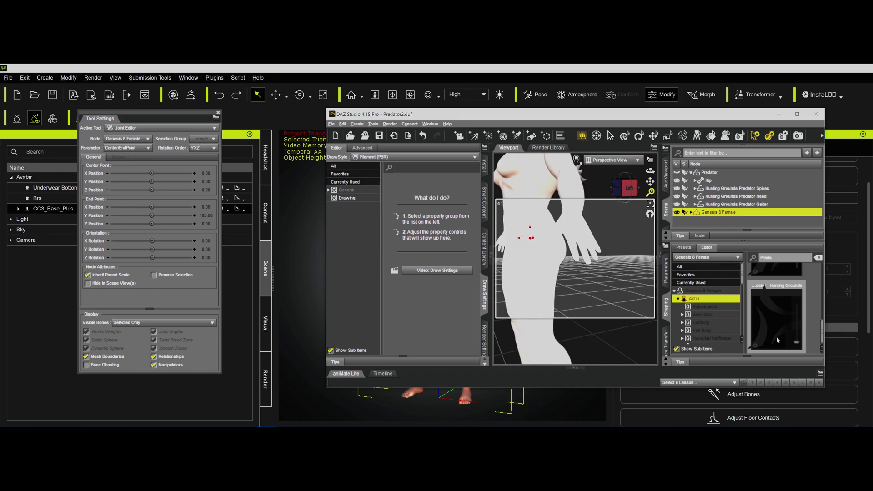
drag(797, 342, 803, 292)
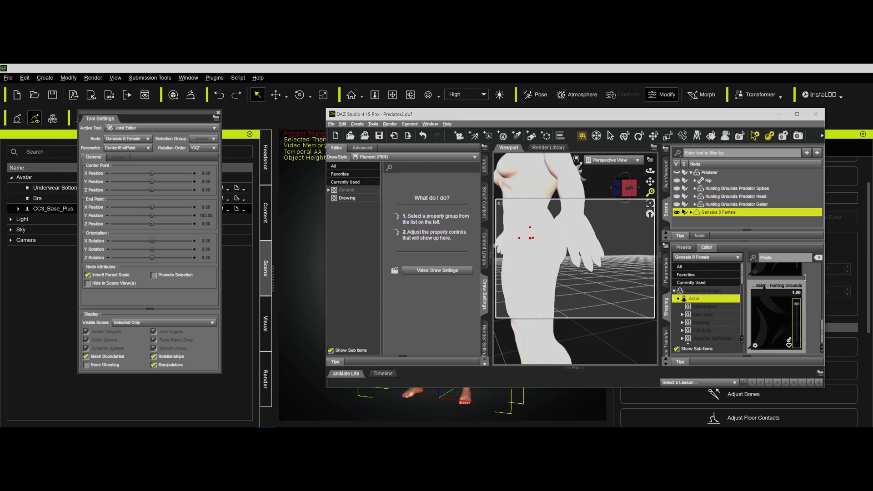
scroll(804, 277, down, 1)
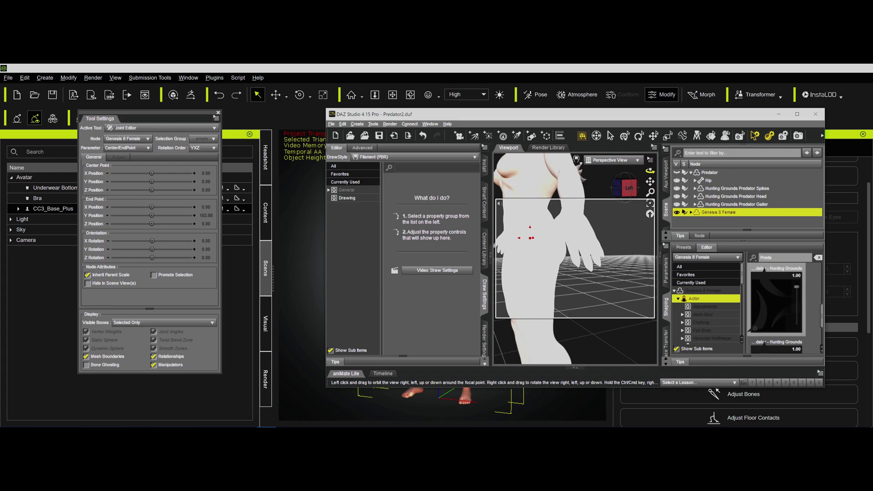
drag(650, 171, 650, 186)
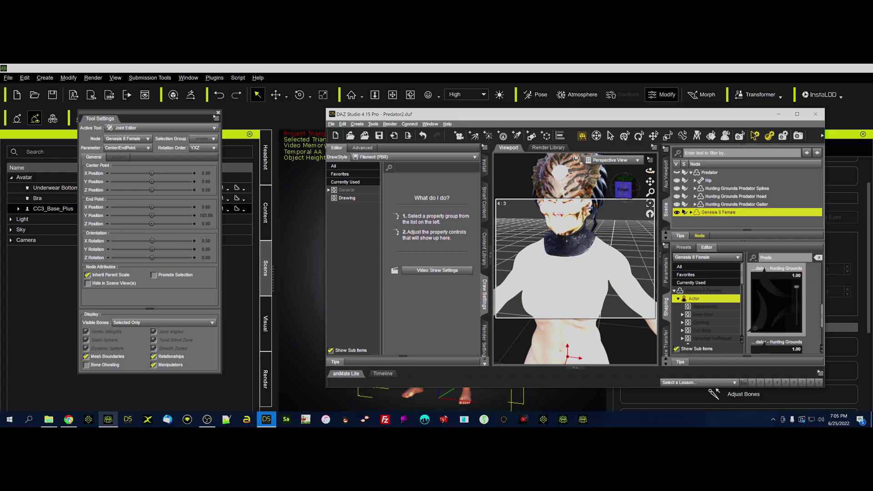
- Drop Preset 07.duf from the G8F material presets folder onto the figure to apply the Predator skin
click(49, 420)
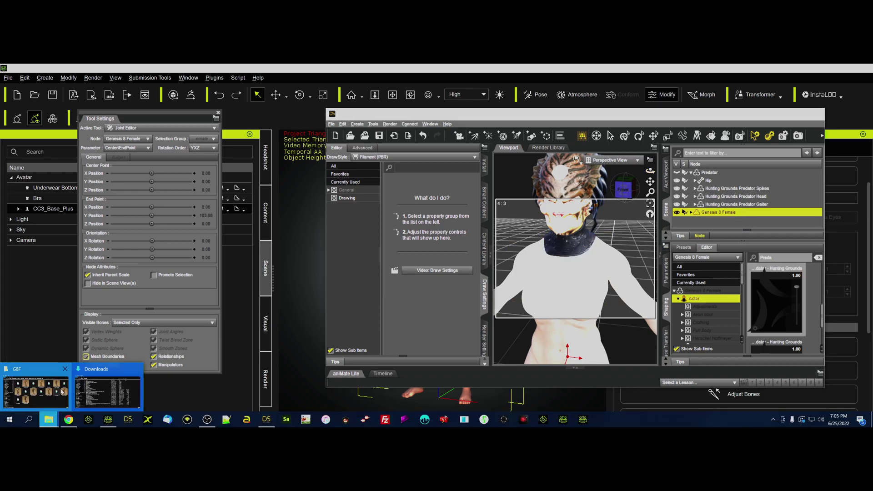
click(36, 390)
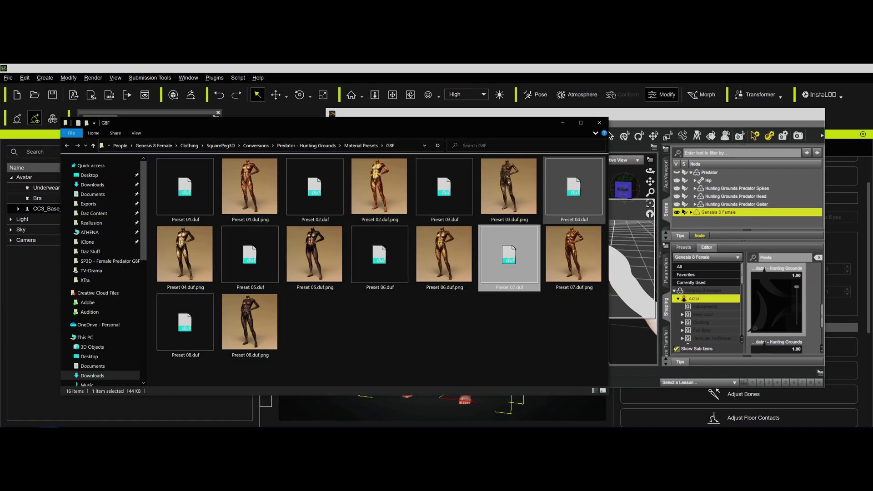
drag(534, 126, 470, 119)
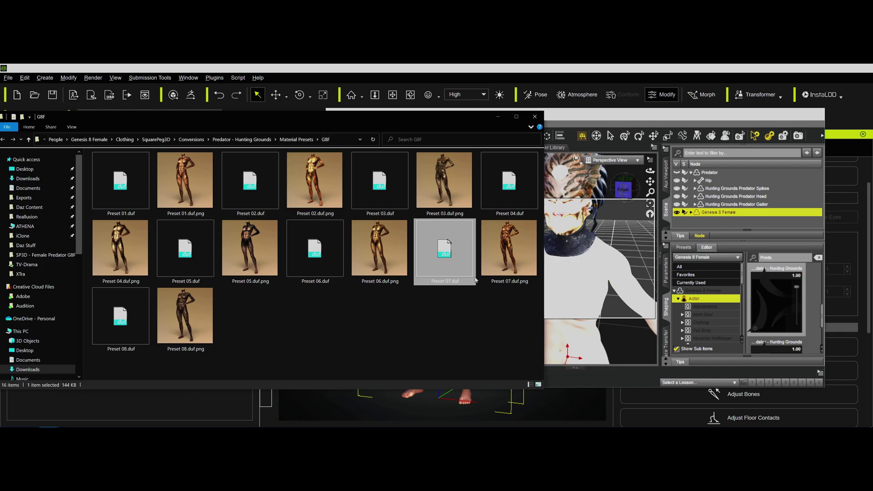
drag(444, 250, 577, 303)
click(485, 127)
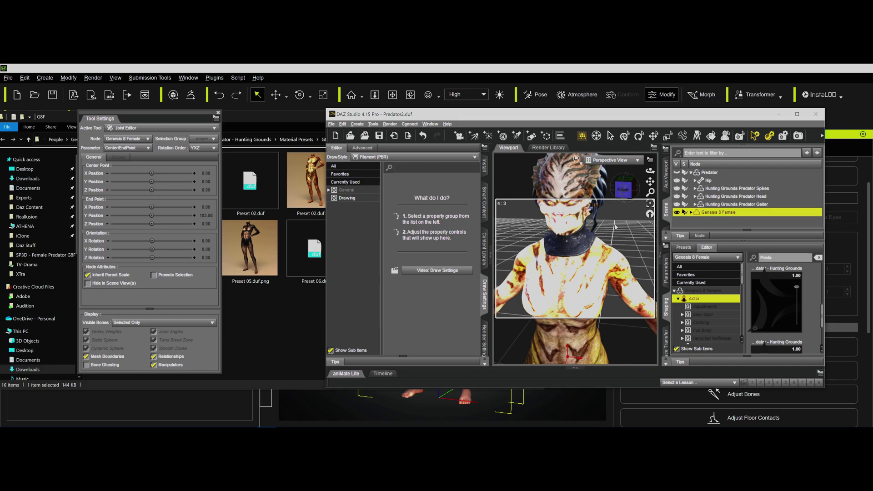
- Export the scene as Predator.fbx, replacing the existing file
click(332, 123)
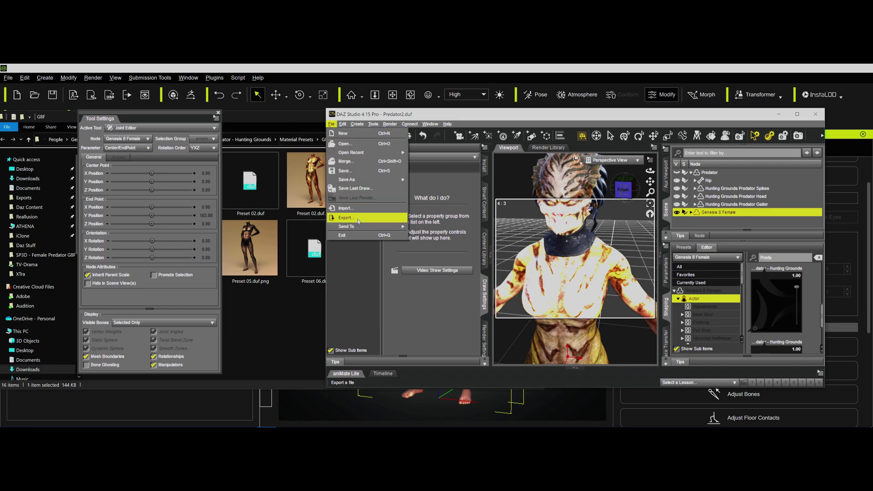
click(358, 221)
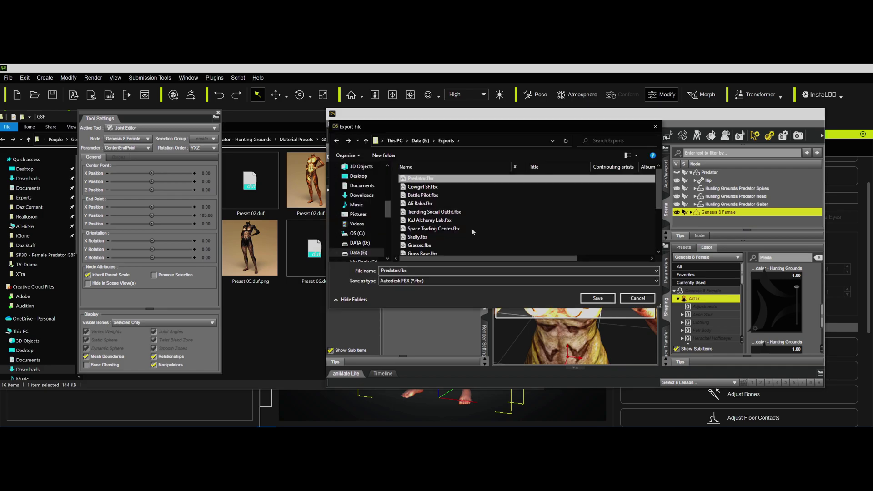
click(598, 298)
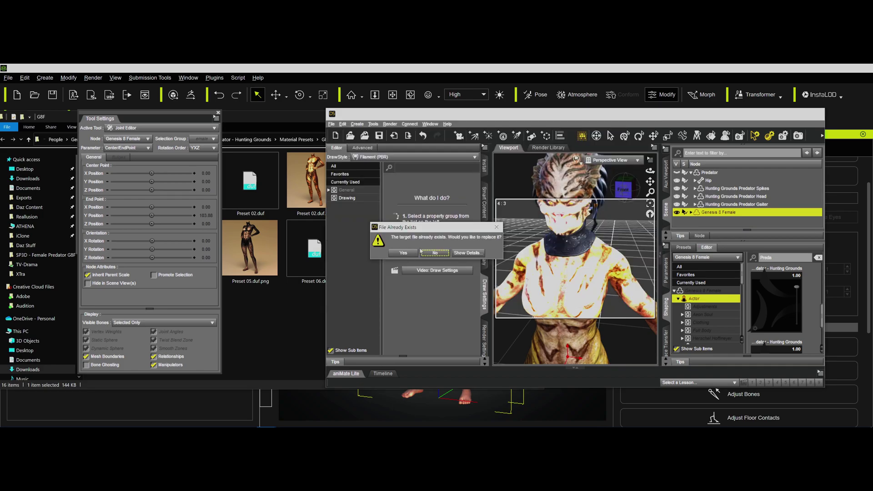
click(403, 253)
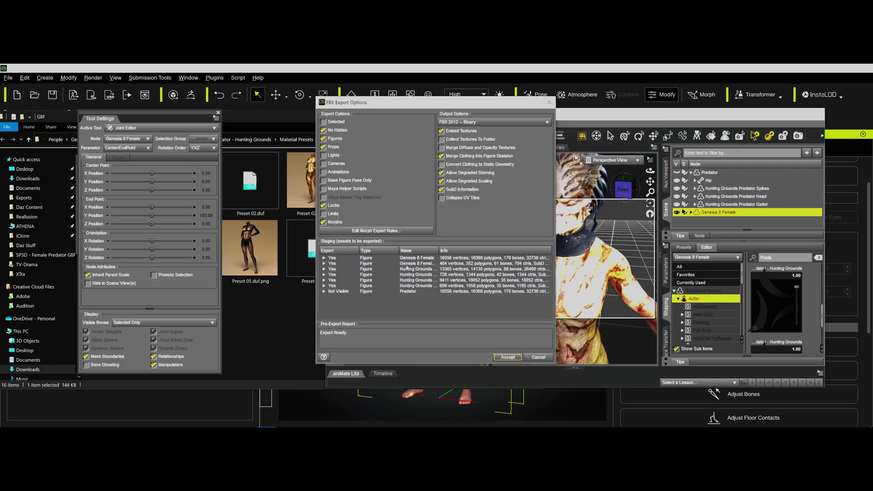
- Set the Hunting Grounds Predator Head morph rule to Bake and accept the FBX export
click(391, 234)
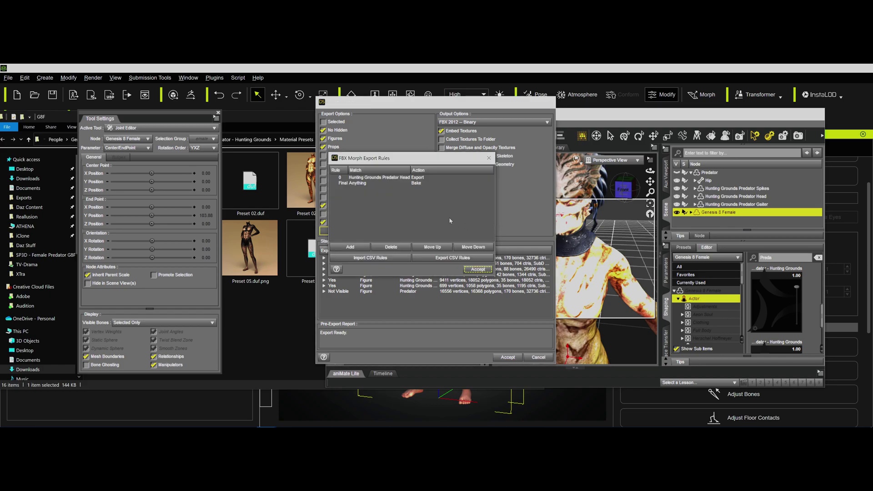
click(380, 178)
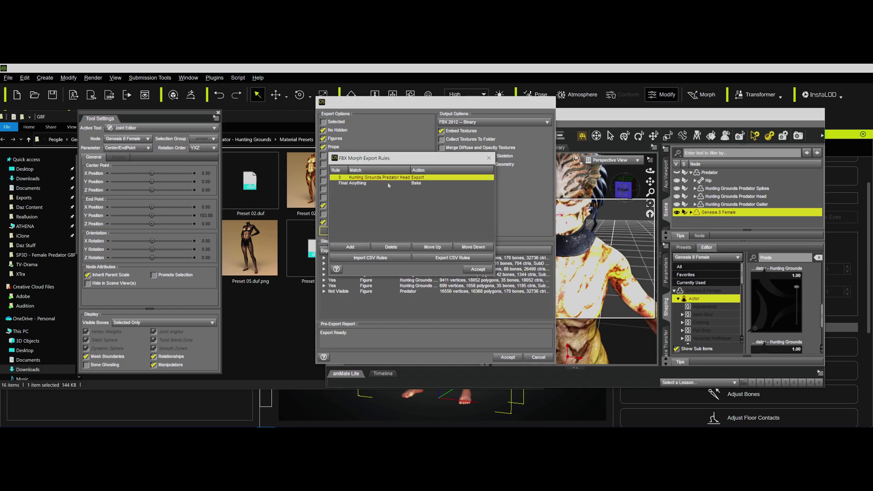
click(419, 178)
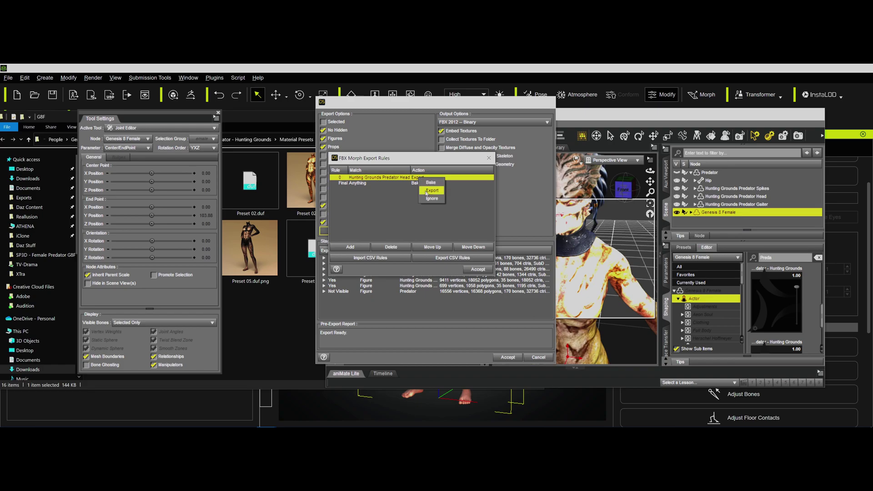
click(431, 182)
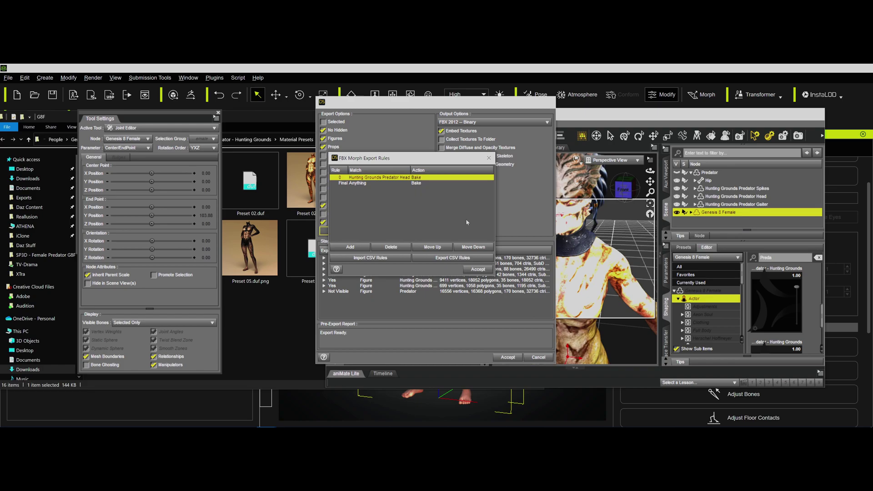
click(477, 270)
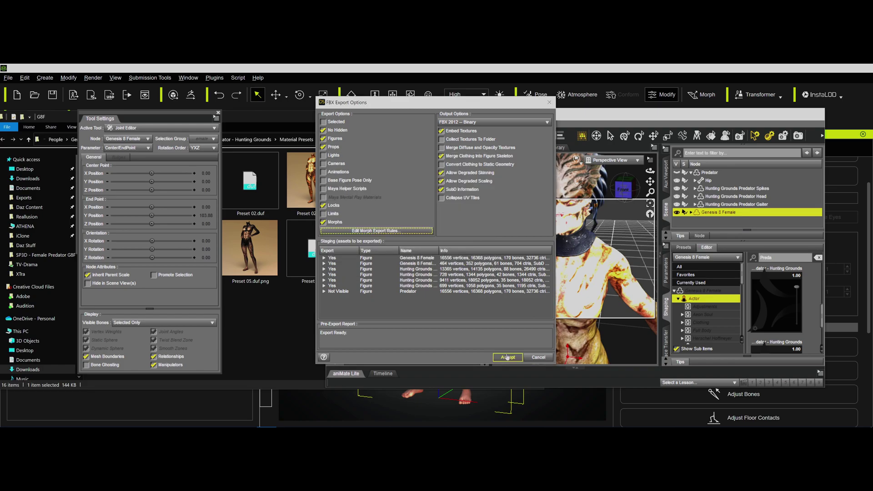
click(508, 357)
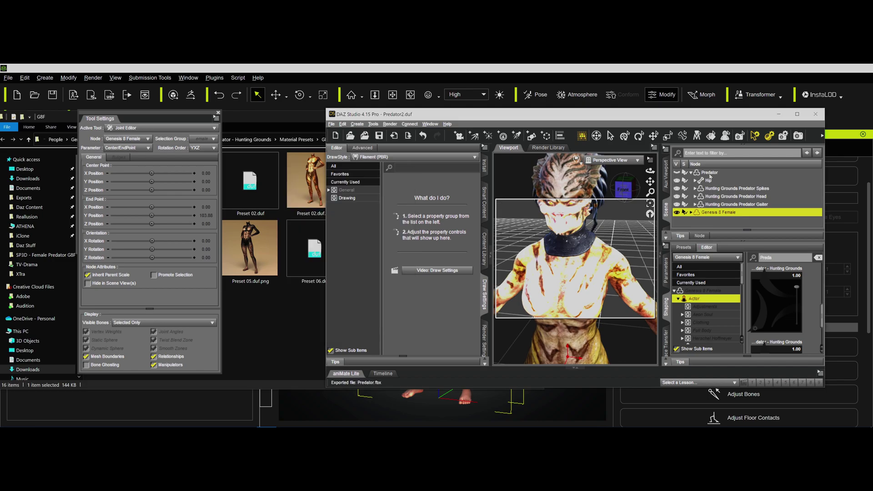
- Convert Exports\Predator.fbx in Character Creator 3 via Transformer > CC3+ with BASIC texture loading
click(532, 71)
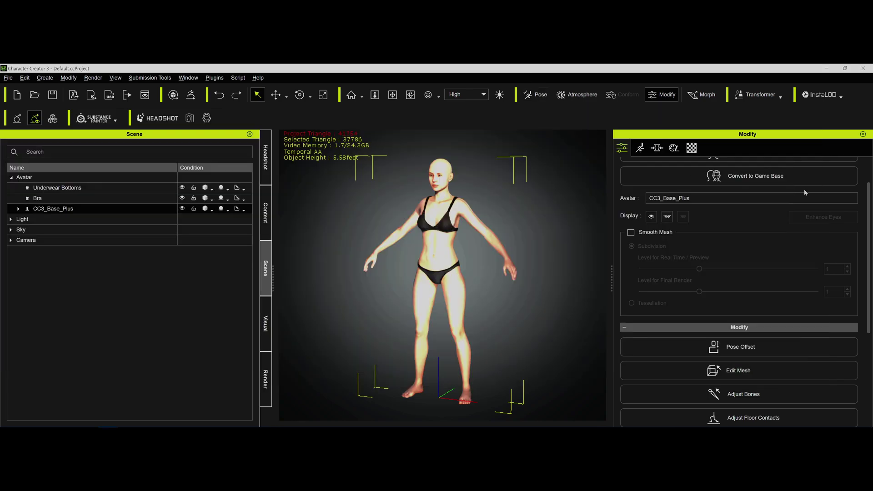
click(780, 97)
click(766, 121)
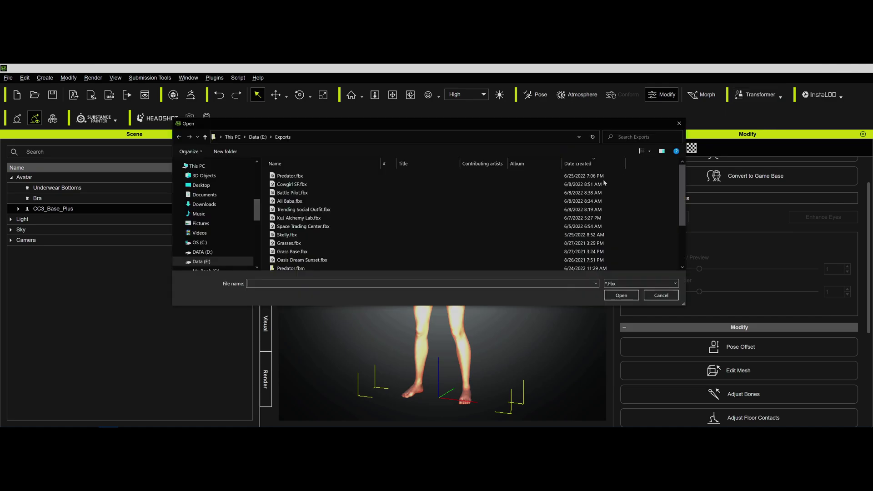
double_click(391, 177)
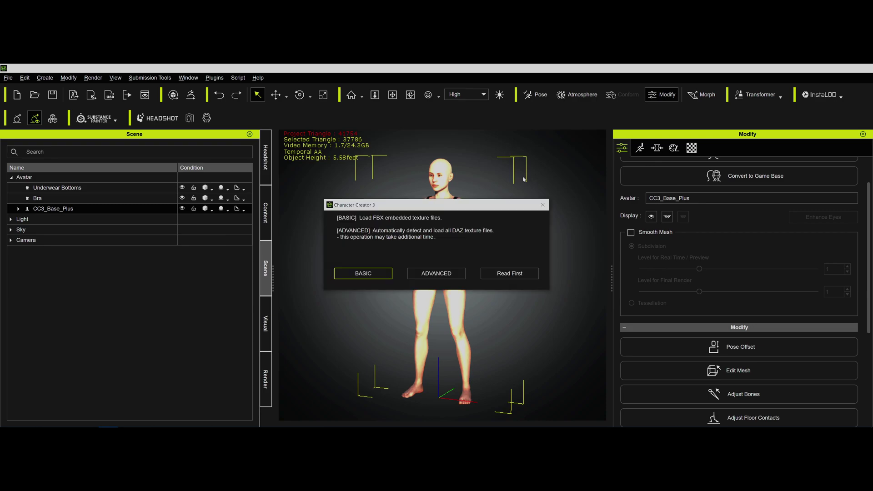
click(436, 273)
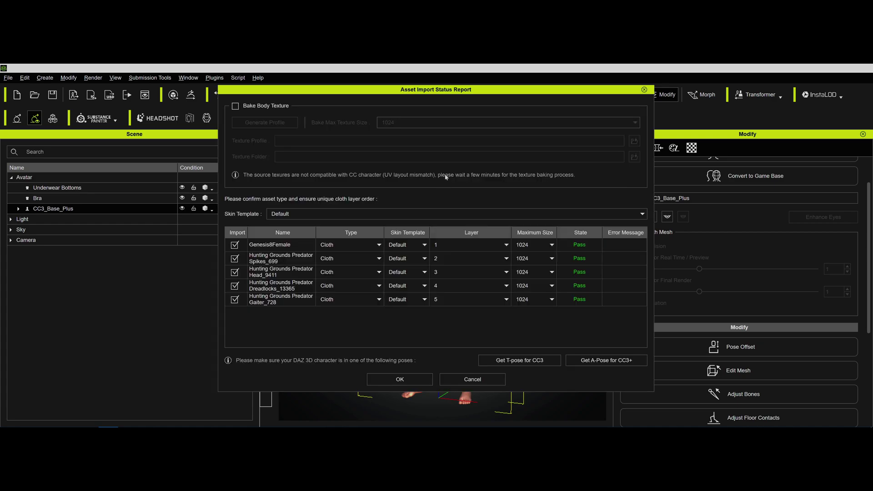
- Turn on body texture baking at 1024 and exclude Genesis8Female from the import
click(235, 106)
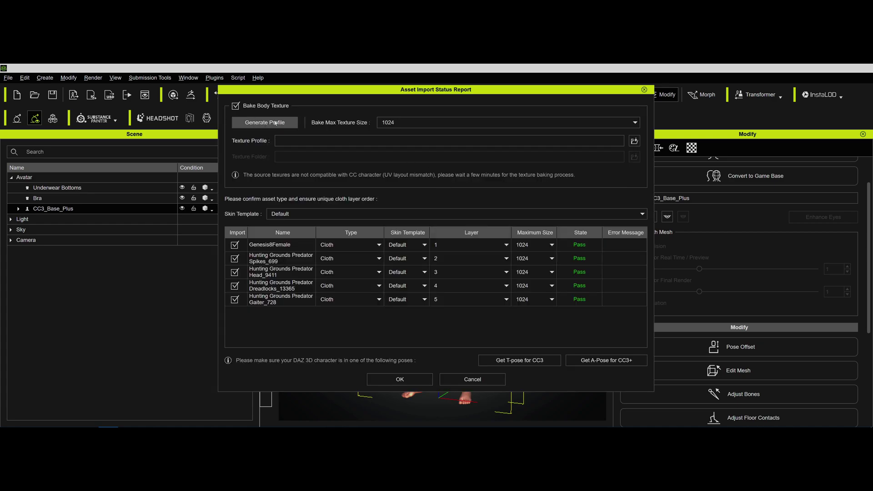
click(397, 124)
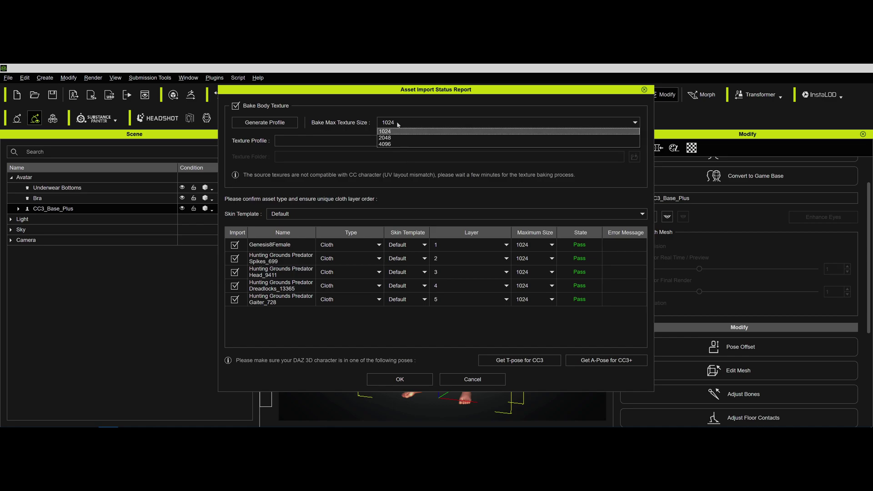
click(407, 132)
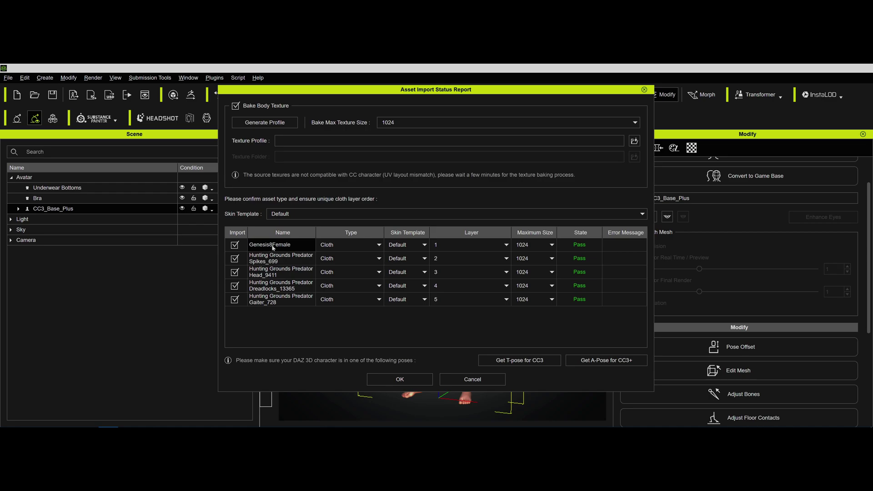
click(234, 245)
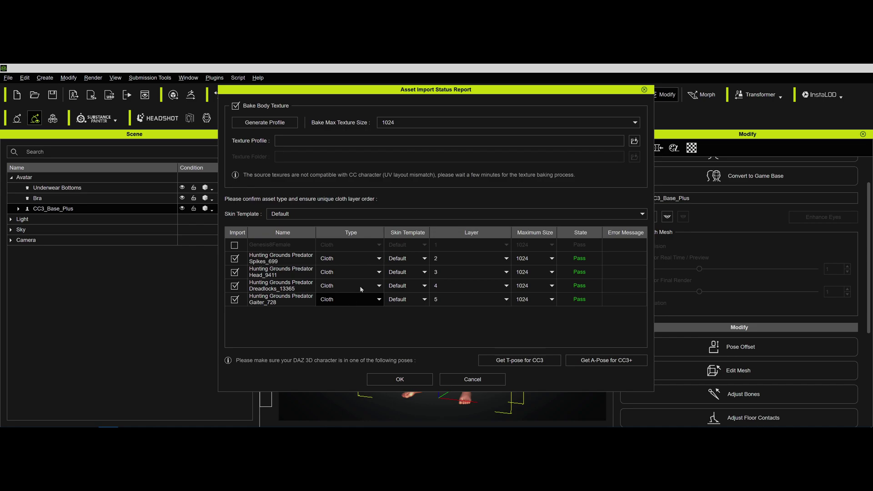
- Set spikes, head, dreadlocks and gaiter to Accessory type and start the import
click(379, 259)
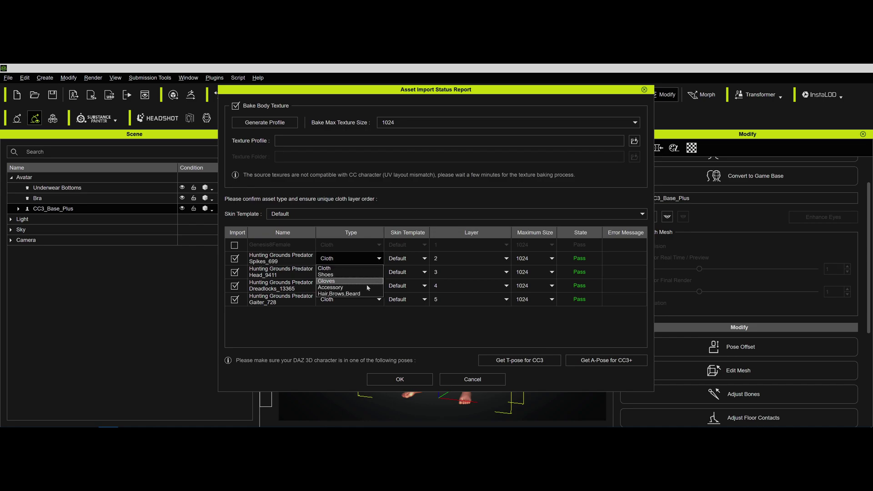
click(368, 288)
click(379, 272)
click(364, 300)
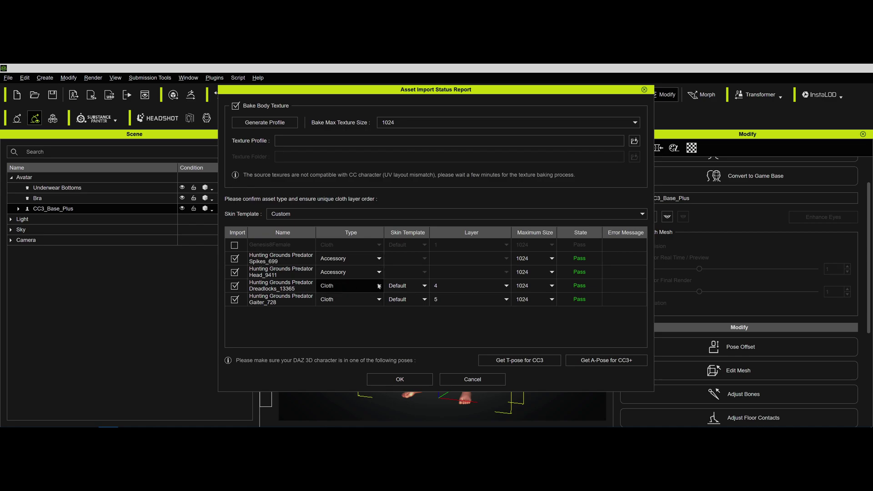
click(379, 286)
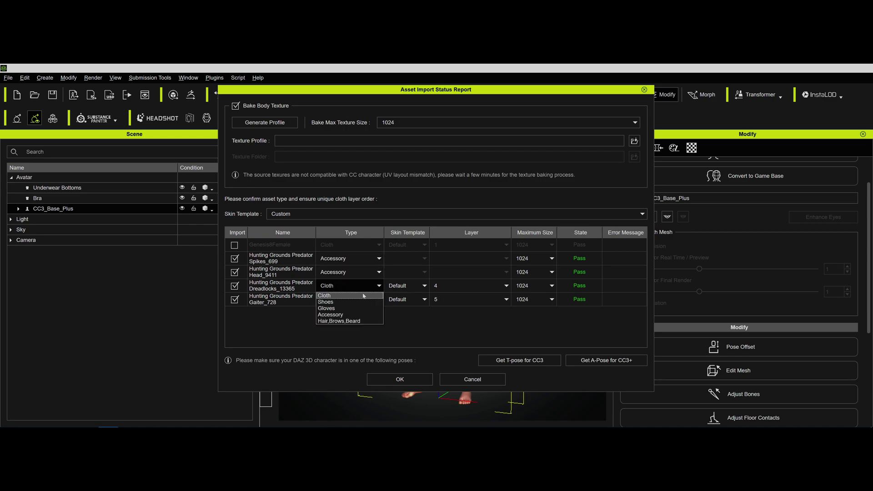
click(349, 315)
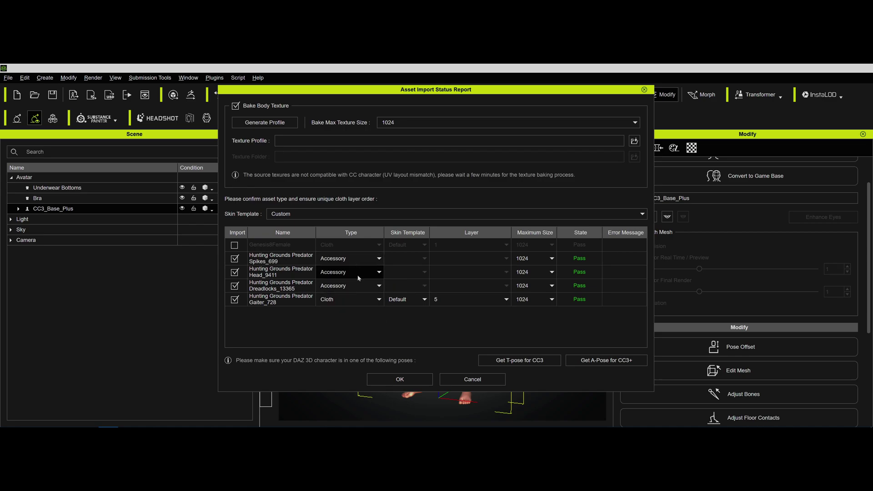
click(380, 300)
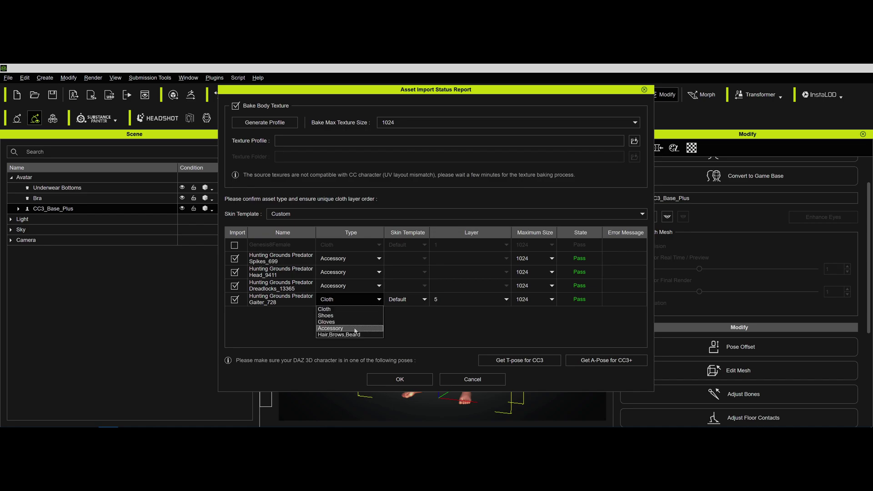
click(355, 330)
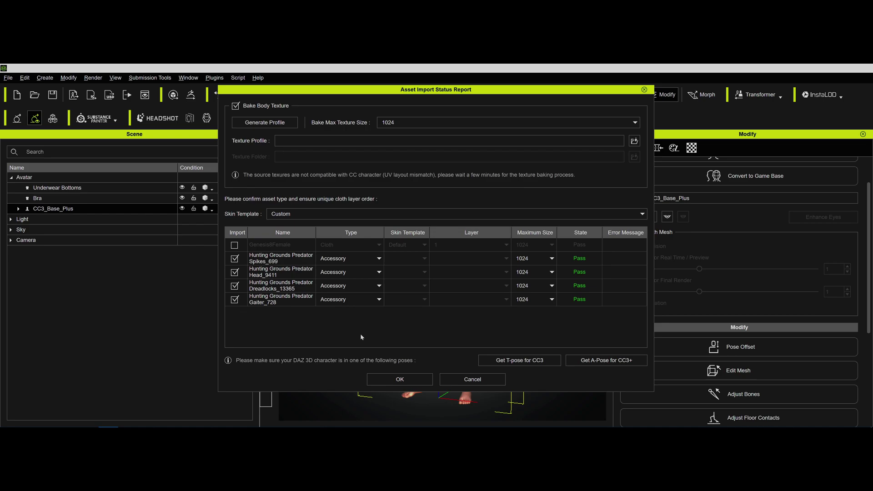
click(399, 380)
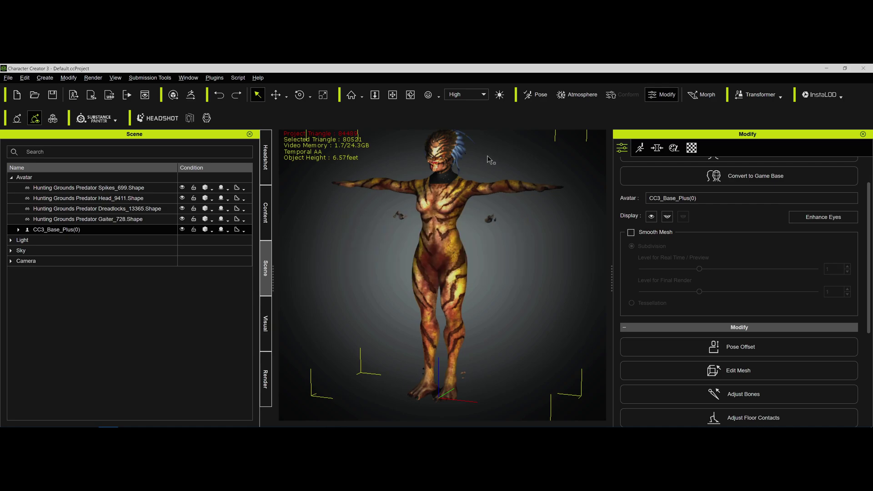
- Move the camera closer to the character and select the Spikes_699 shape
key(w)
drag(487, 161, 491, 253)
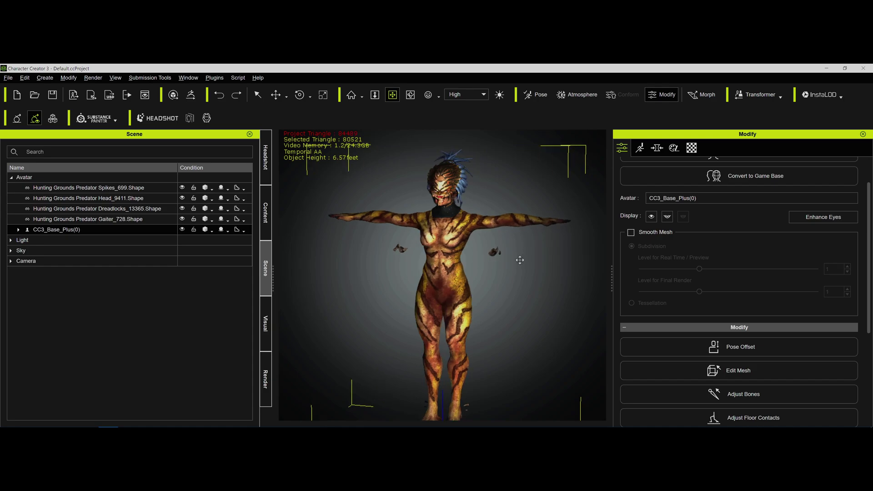
click(182, 188)
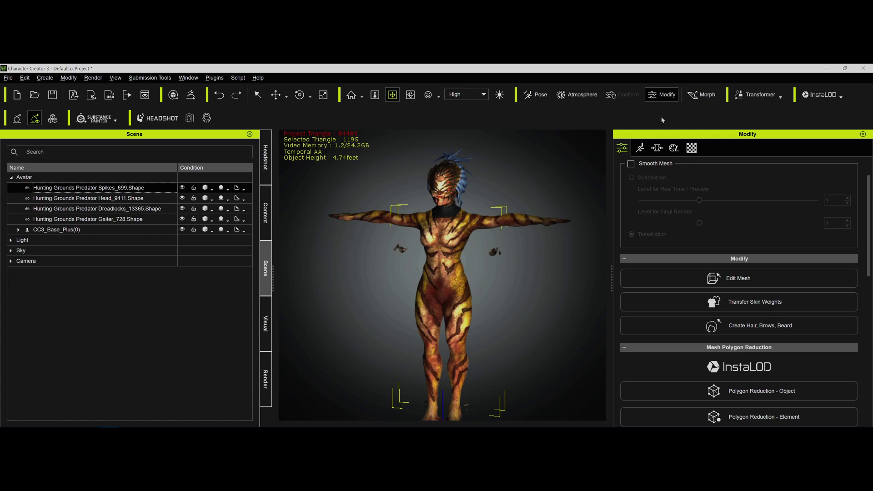
- Re-open Predator.fbx through Transformer > CC3+ conversion
click(758, 98)
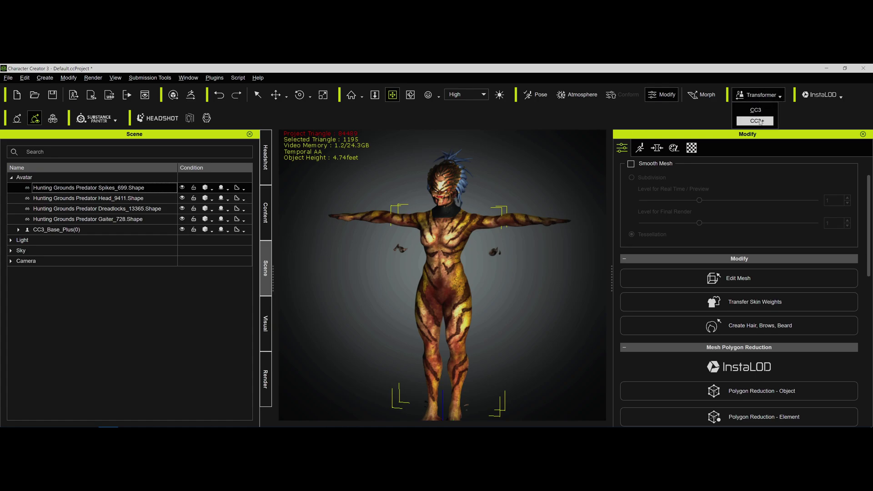
click(758, 122)
double_click(289, 176)
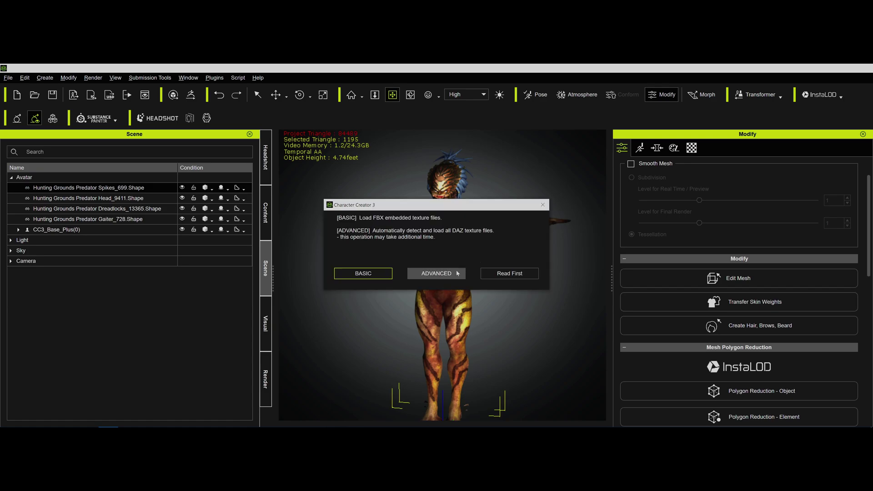
- Choose ADVANCED texture loading, enable body texture baking and exclude Genesis8Female
click(432, 273)
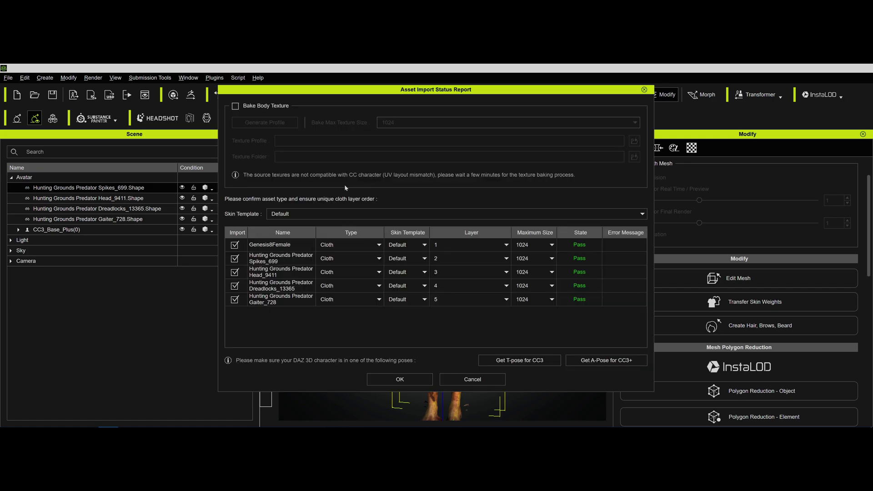
click(235, 106)
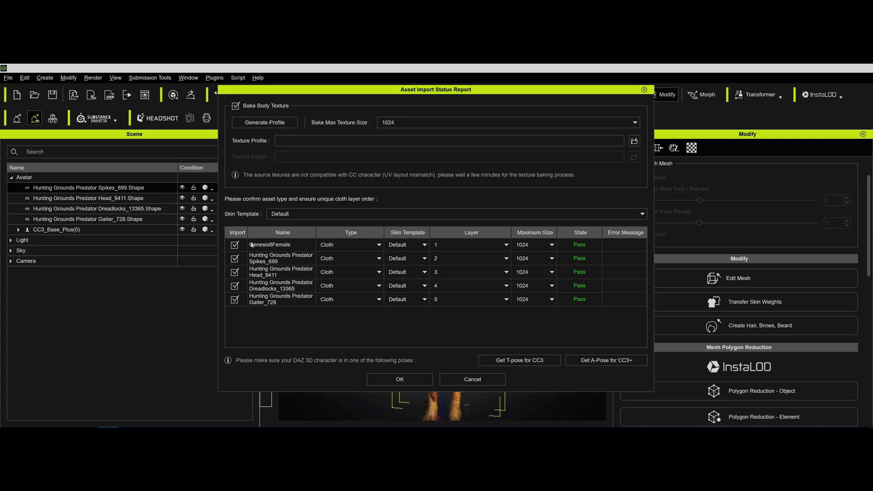
click(235, 245)
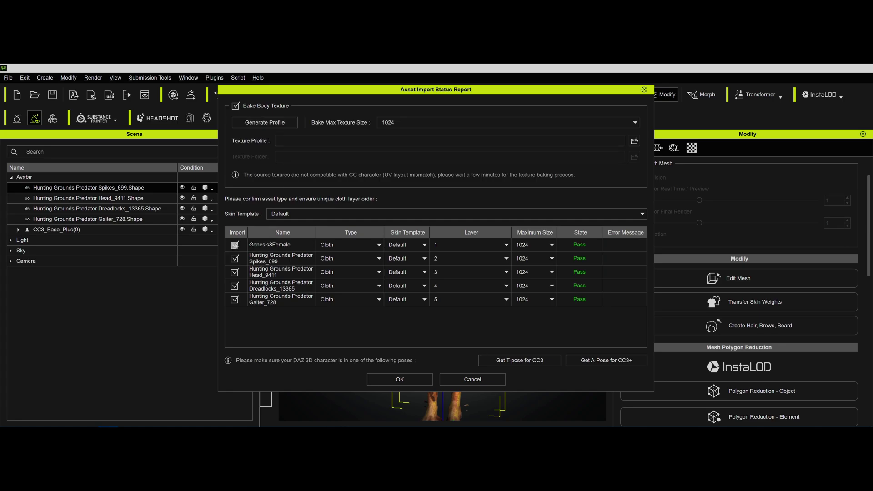
- Set head, dreadlocks and gaiter to Accessory, leaving spikes as cloth, and start the import
click(350, 270)
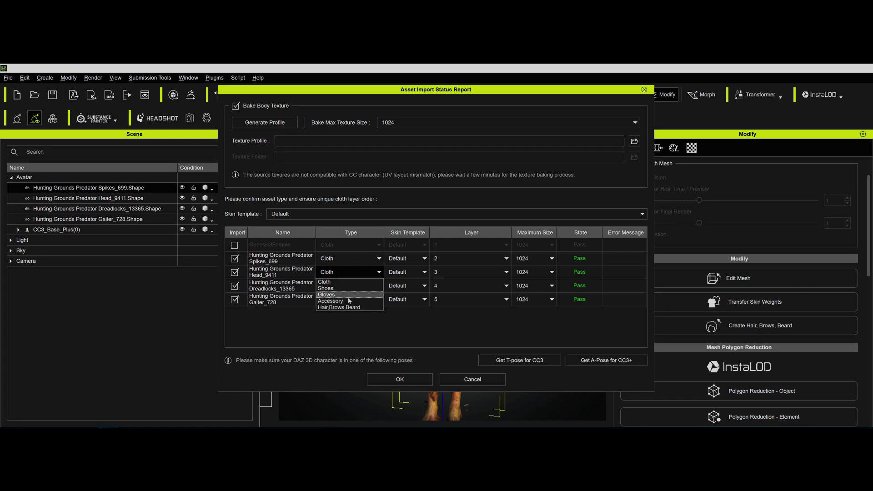
click(349, 300)
click(350, 285)
click(351, 315)
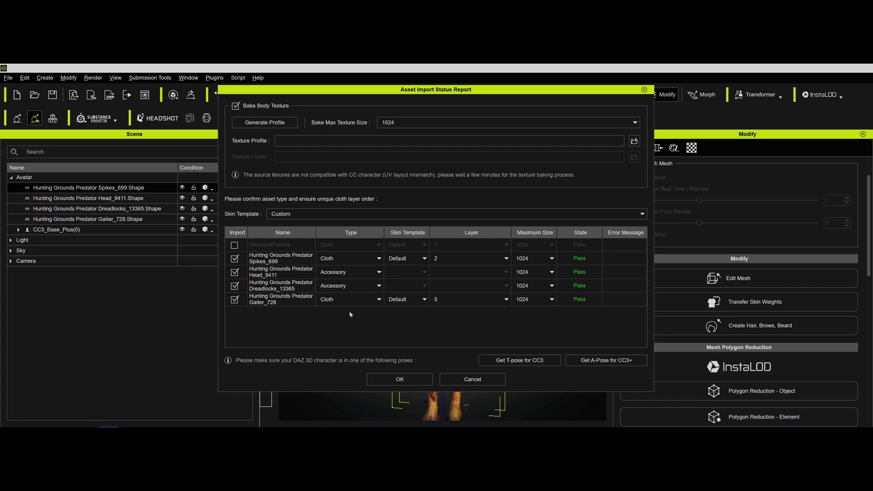
click(354, 302)
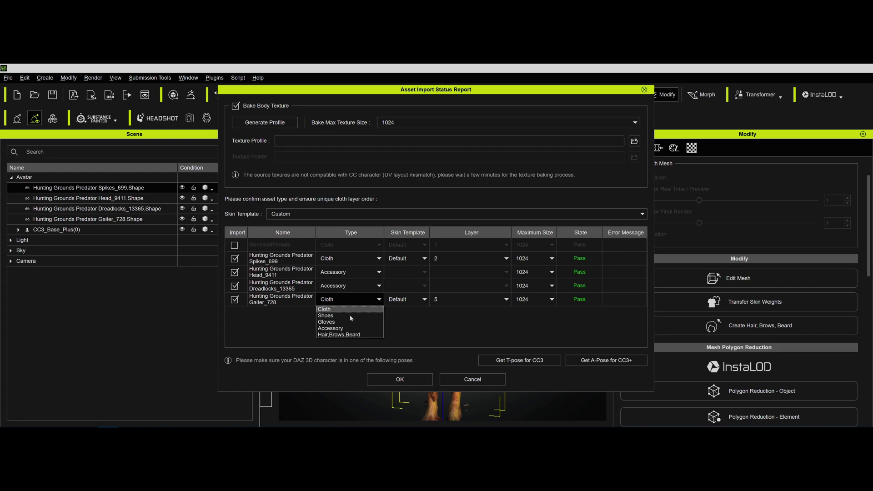
click(349, 328)
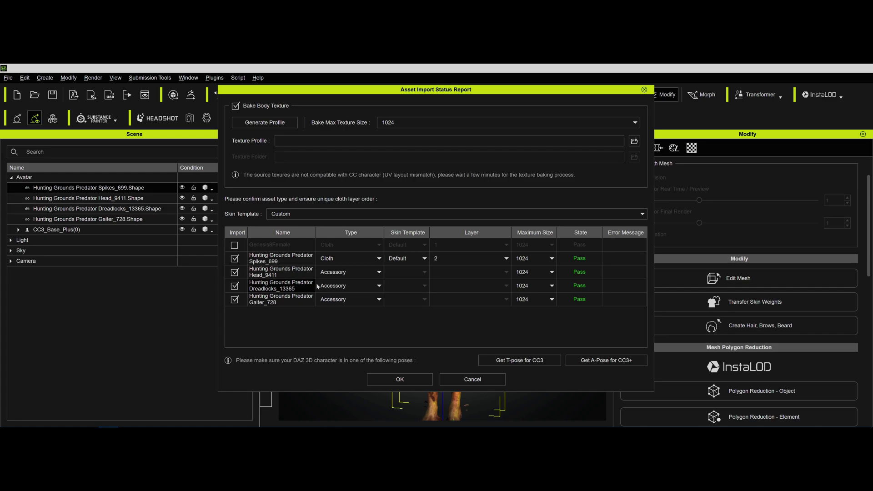
click(417, 384)
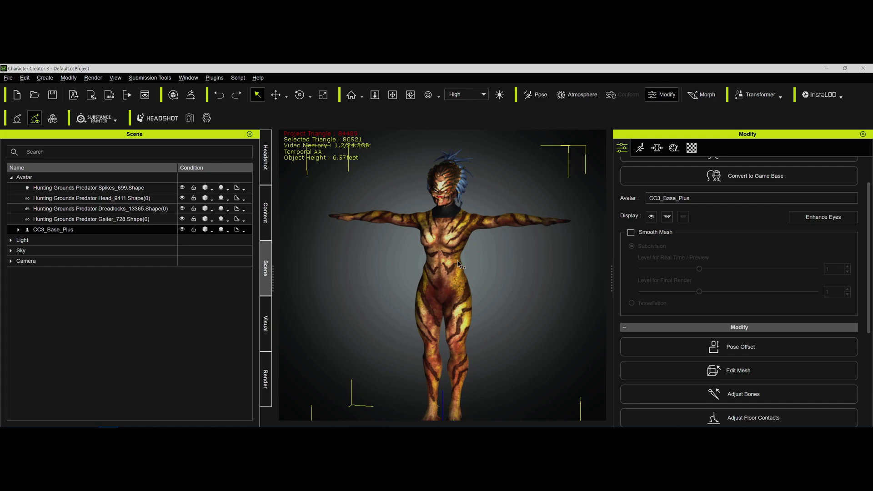
- Zoom in on the Predator head and orbit the view to see it side-on
key(f)
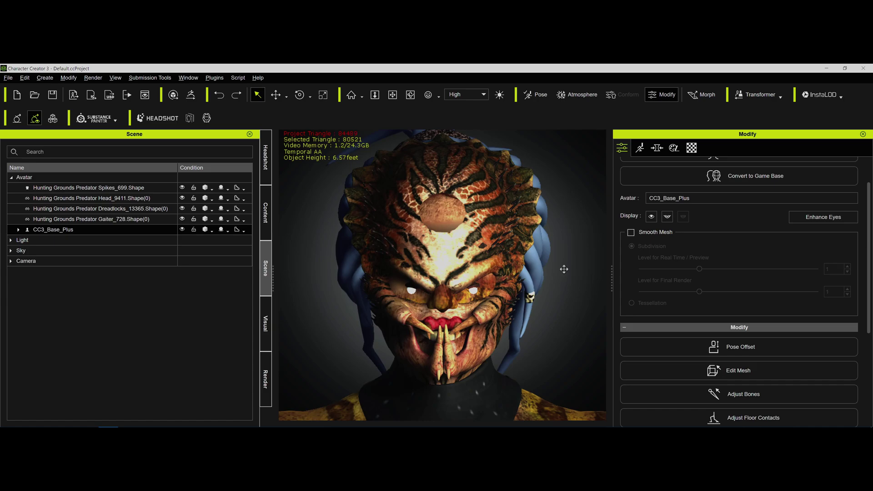
key(x)
right_drag(496, 270, 463, 262)
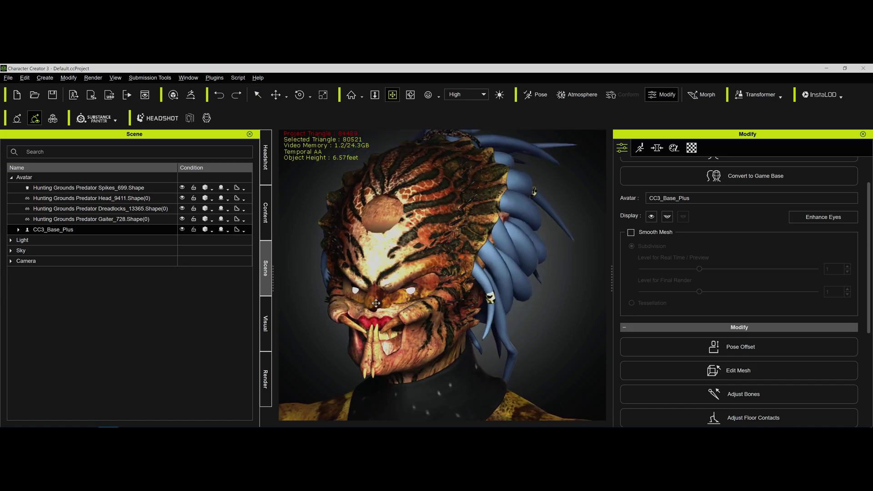
right_drag(450, 316, 422, 305)
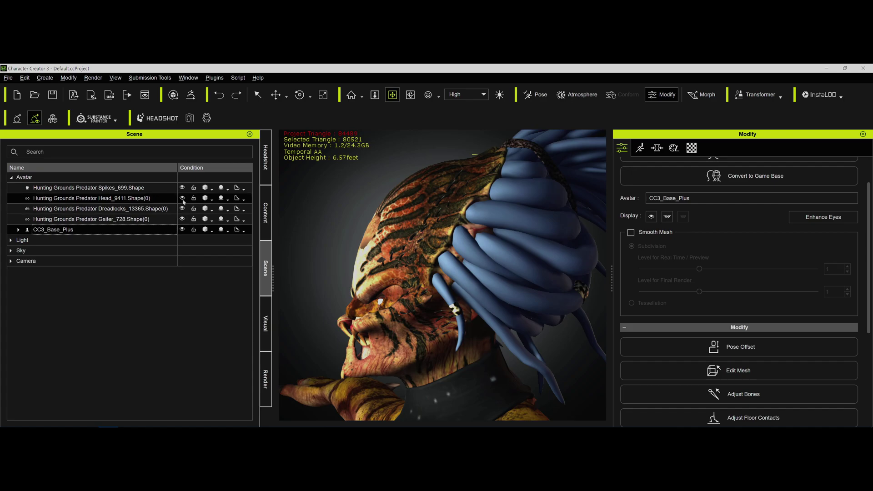
- Hide the Predator head accessory and select the base body's face and jaw faces in Face mode
click(181, 198)
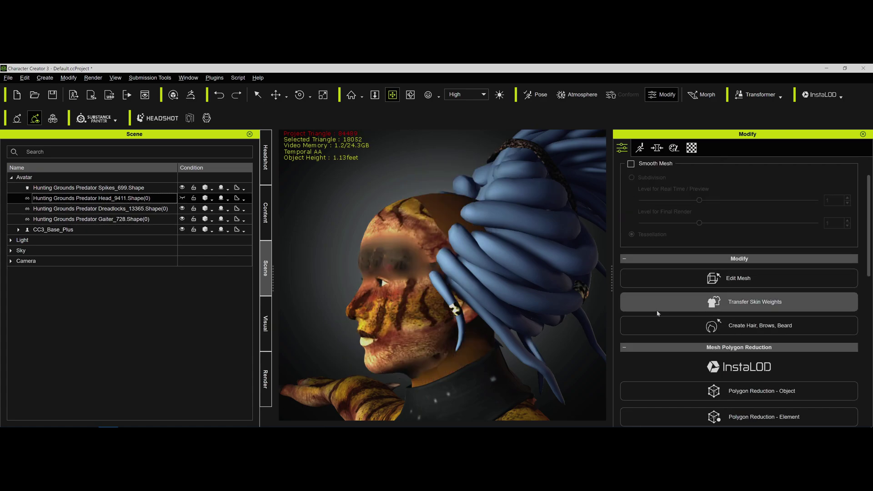
click(114, 230)
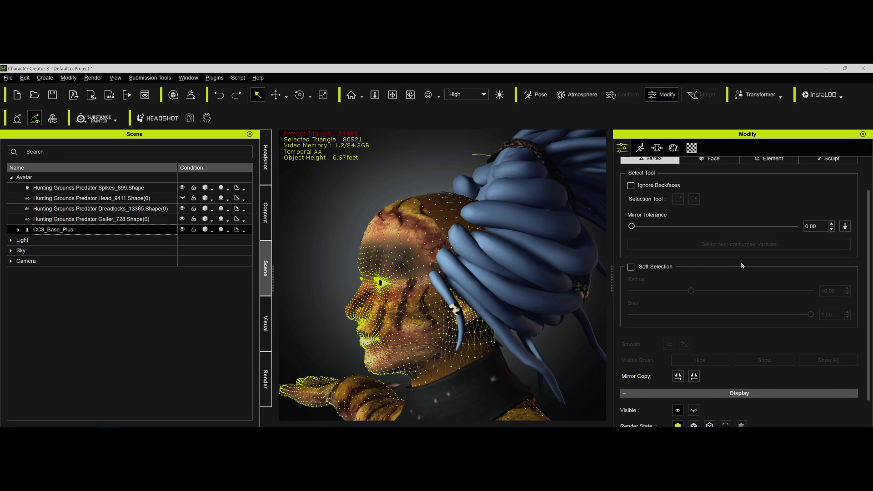
click(708, 159)
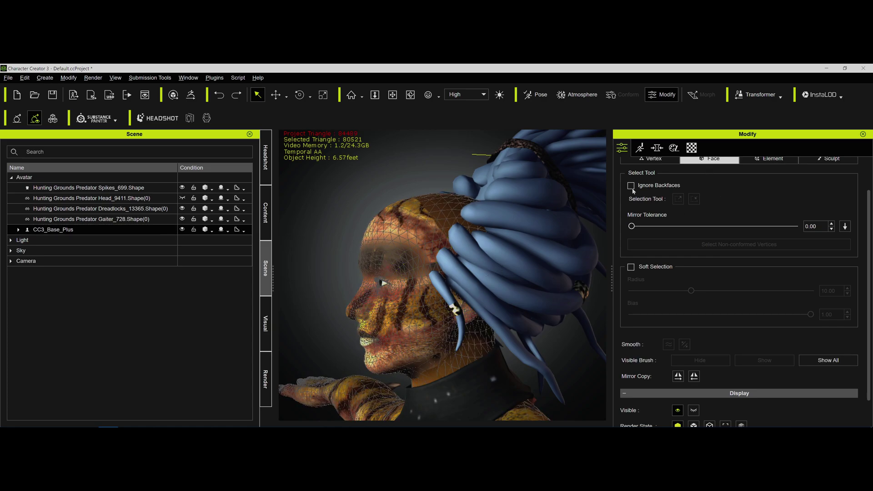
drag(321, 194, 529, 344)
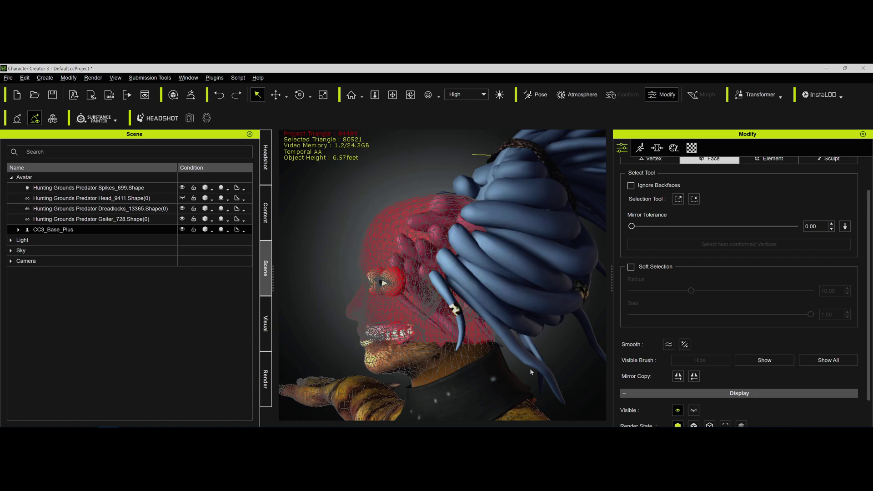
drag(335, 326, 459, 364)
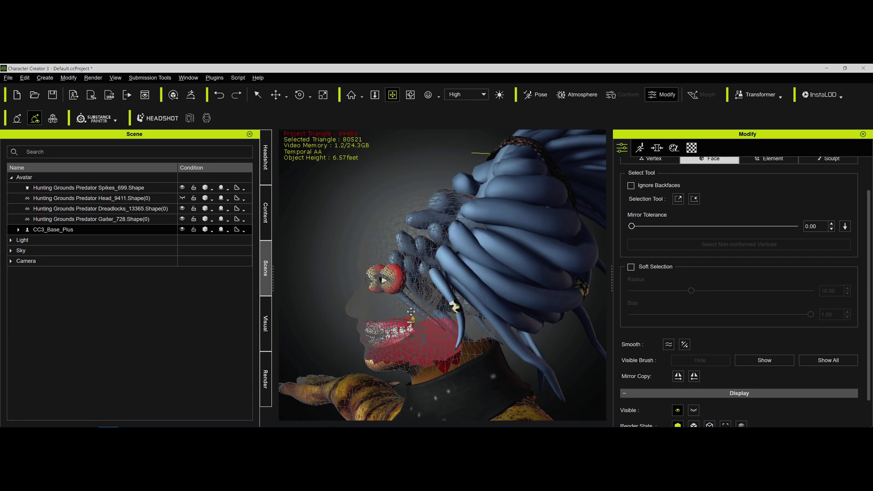
- Deselect the neck faces, hide the selected head faces, and orbit back to a front view
right_drag(411, 321, 360, 250)
alt+drag(361, 250, 439, 286)
click(679, 358)
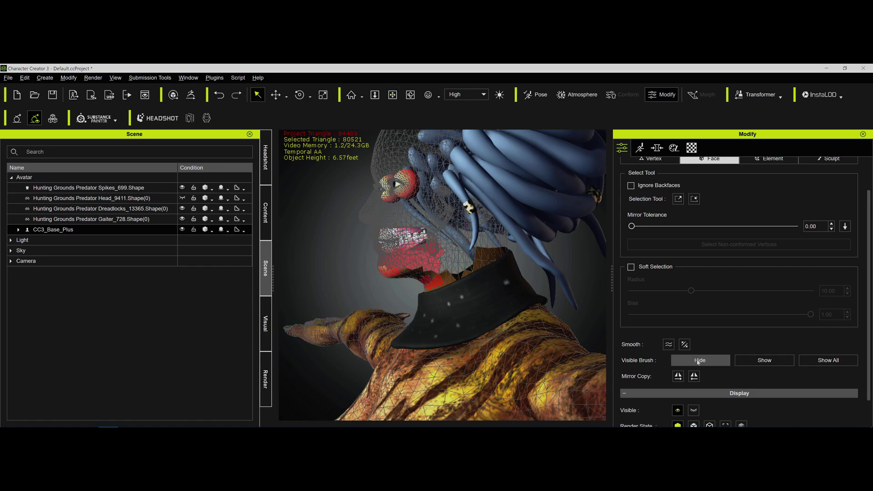
middle_drag(459, 259, 452, 291)
right_drag(453, 291, 618, 300)
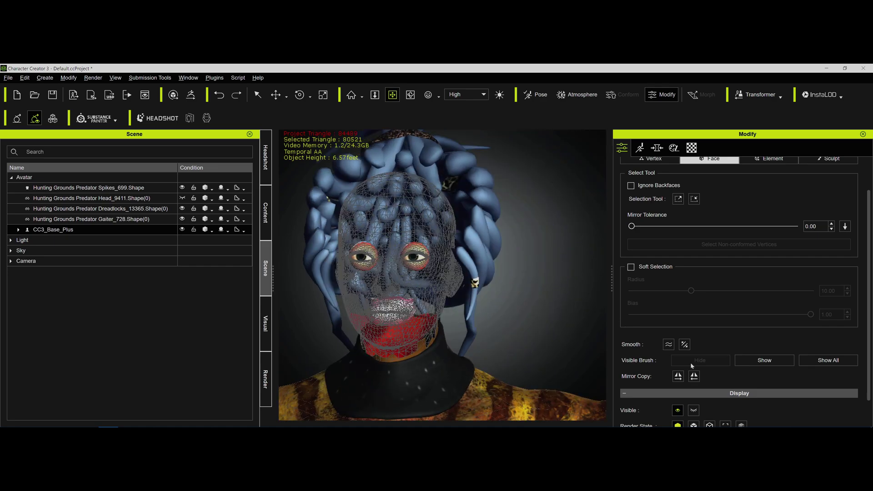
- Leave mesh editing and delete the base body's Custom_Eye and Custom_Teeth parts
scroll(728, 209, up, 2)
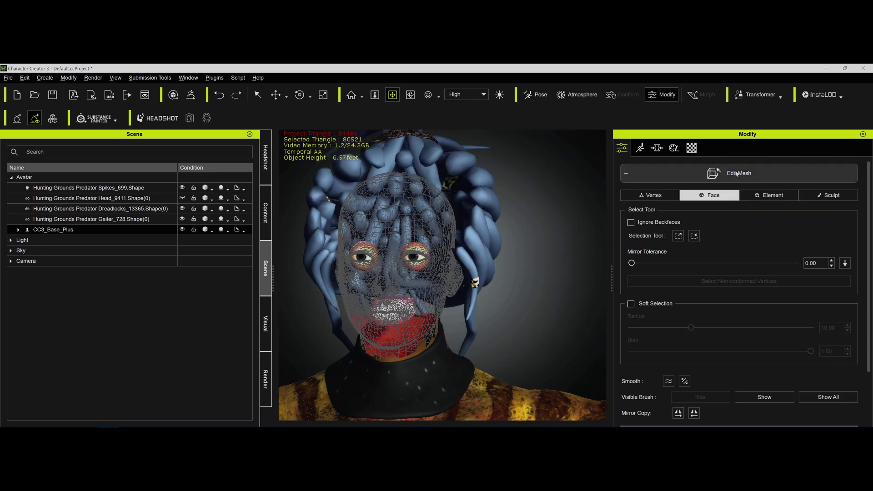
key(q)
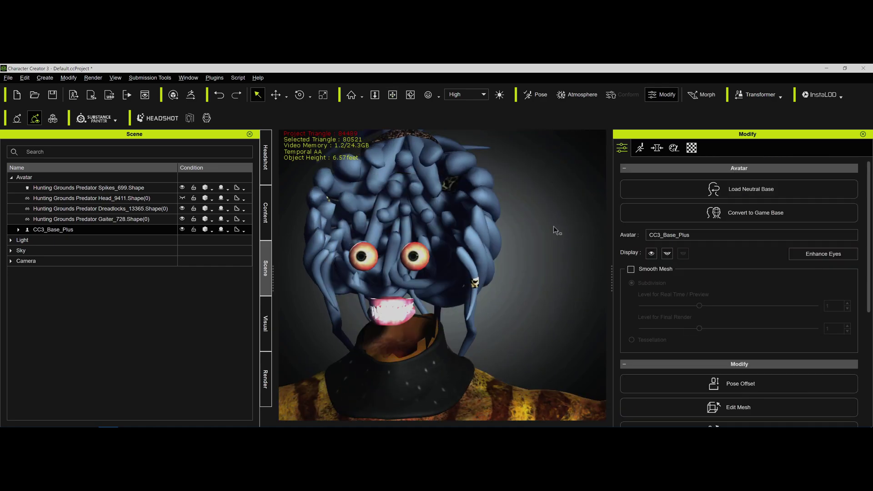
click(18, 229)
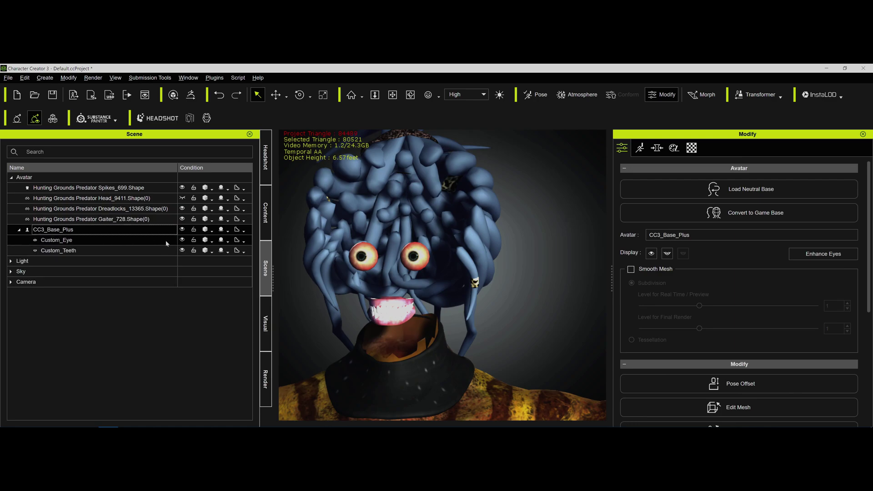
click(165, 242)
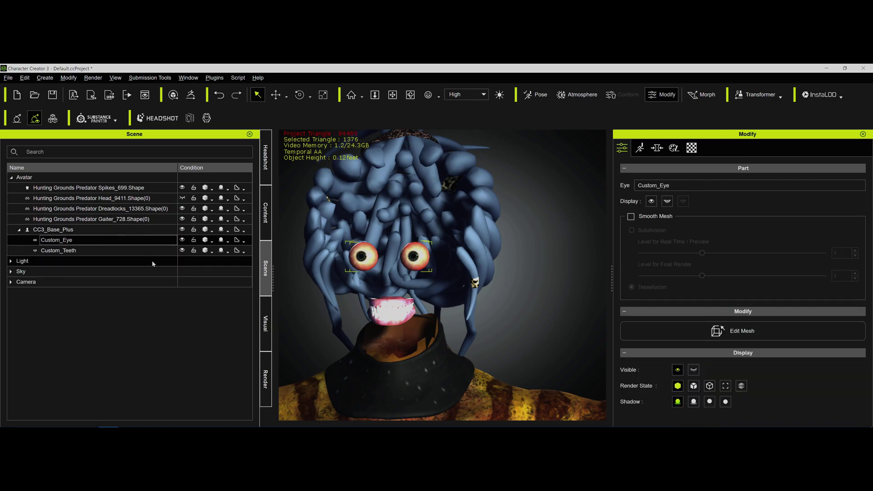
key(Delete)
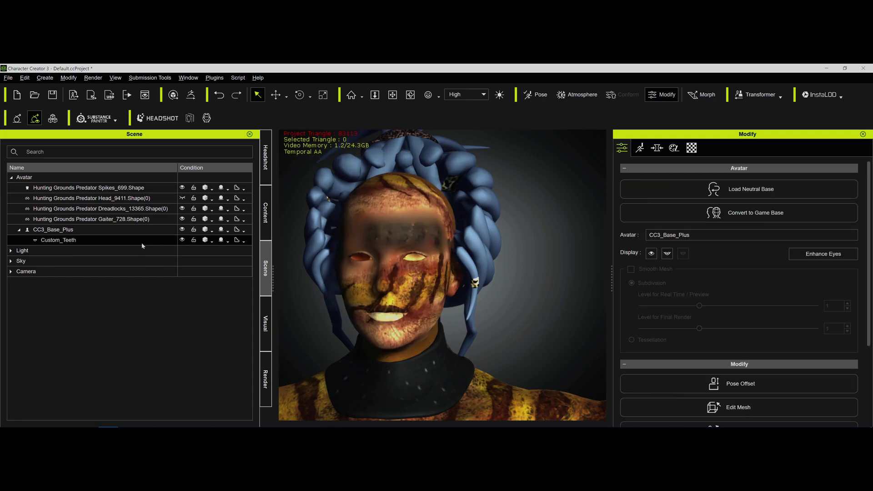
click(143, 243)
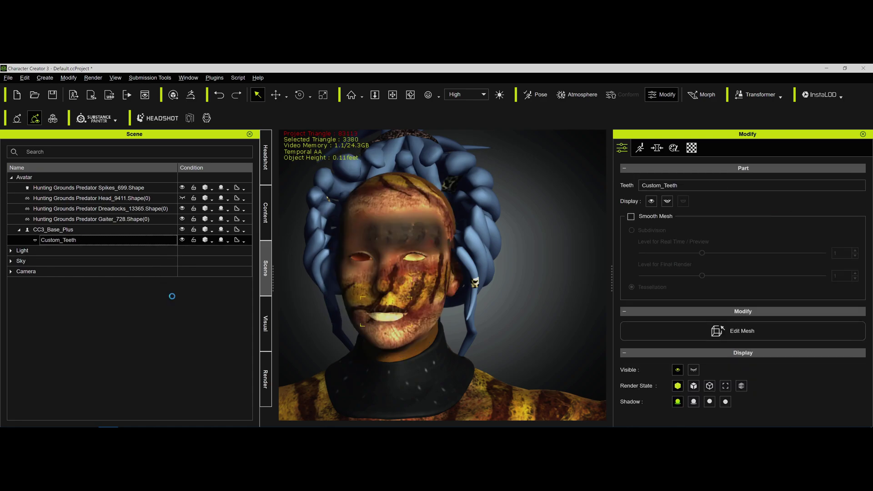
key(Delete)
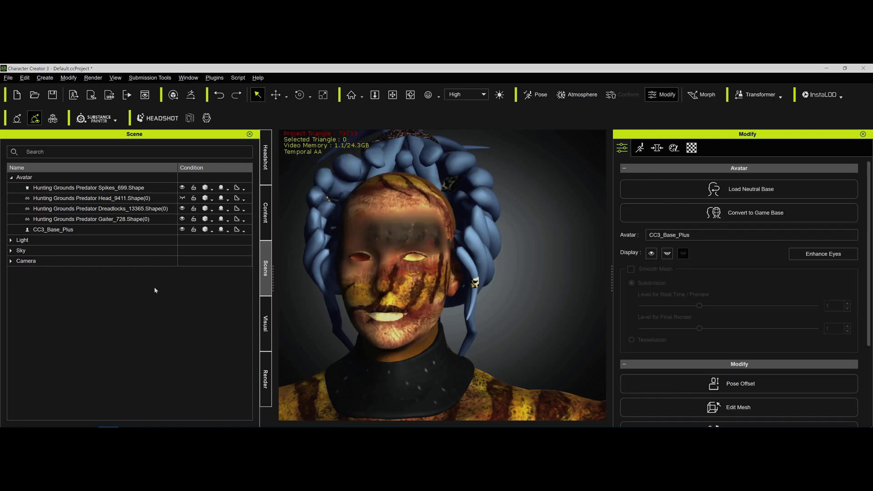
- Reselect CC3_Base_Plus and start editing its mesh
click(100, 232)
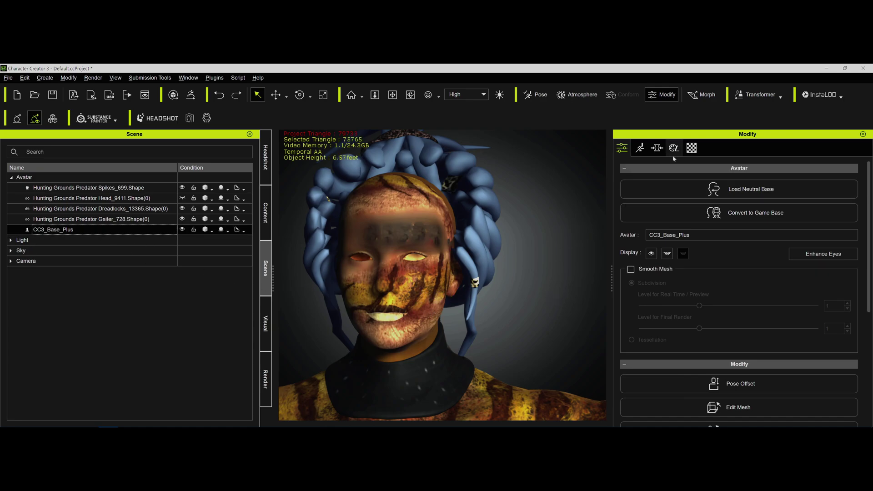
click(691, 148)
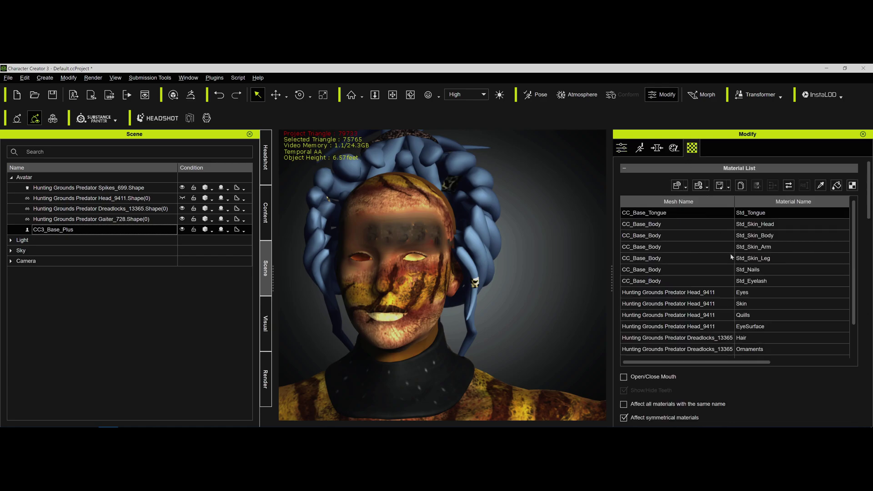
click(621, 148)
scroll(688, 291, down, 2)
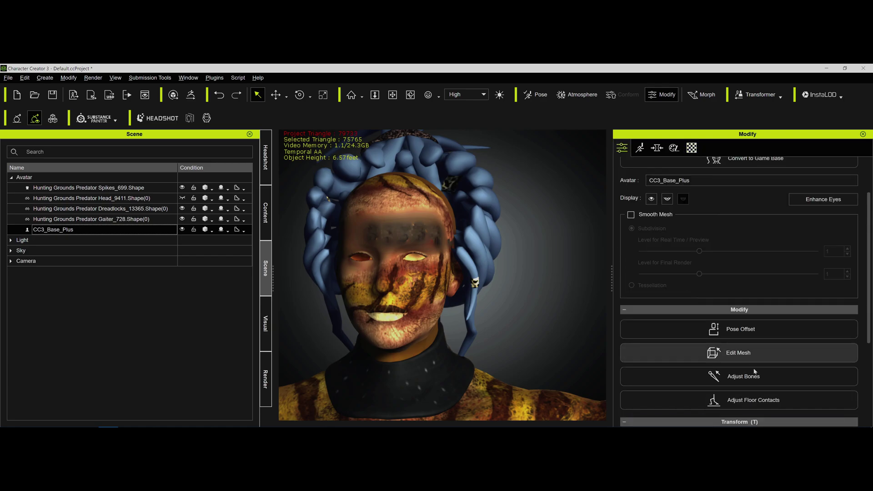
click(723, 350)
scroll(730, 282, up, 2)
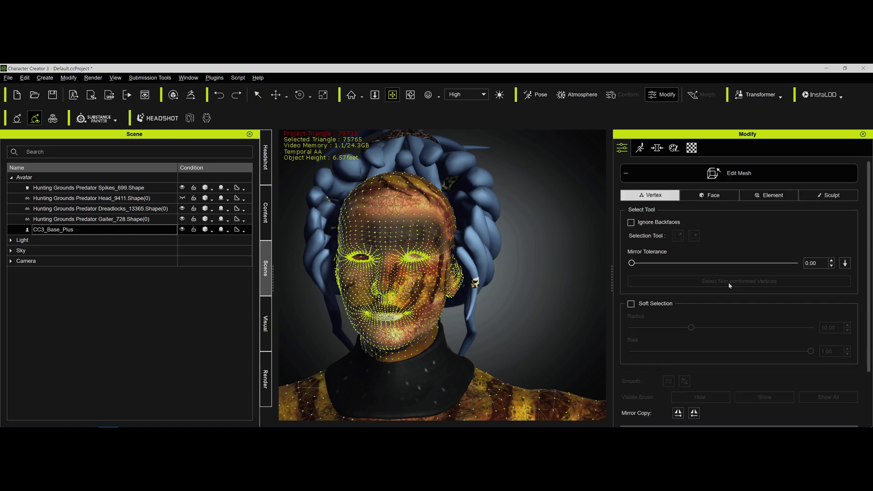
- Select the base head's faces in Face mode and hide them
click(711, 196)
key(w)
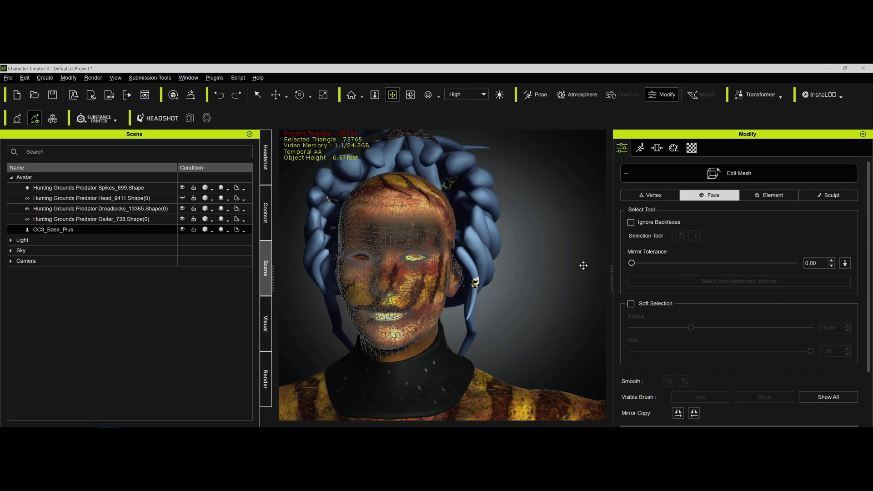
right_drag(583, 265, 596, 265)
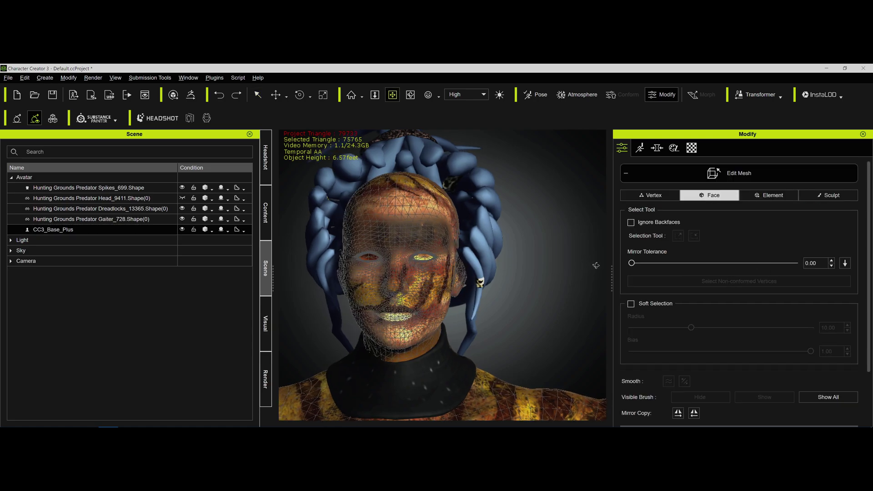
key(q)
drag(312, 162, 495, 321)
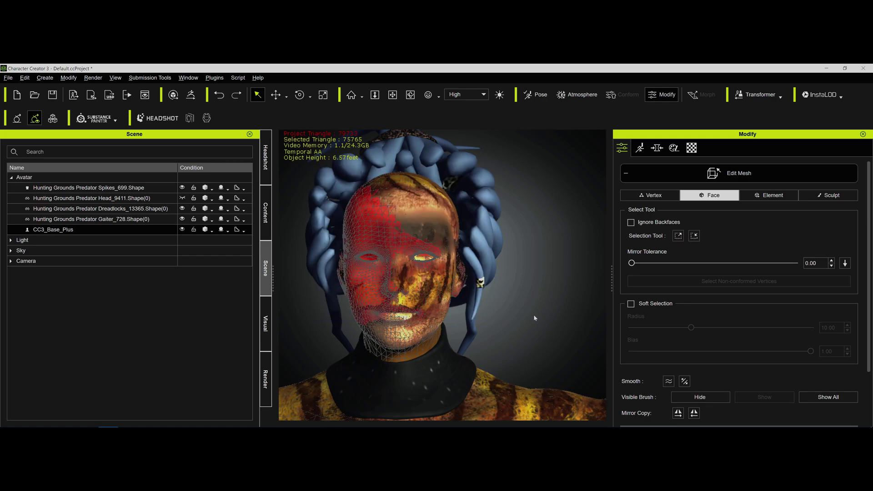
click(699, 397)
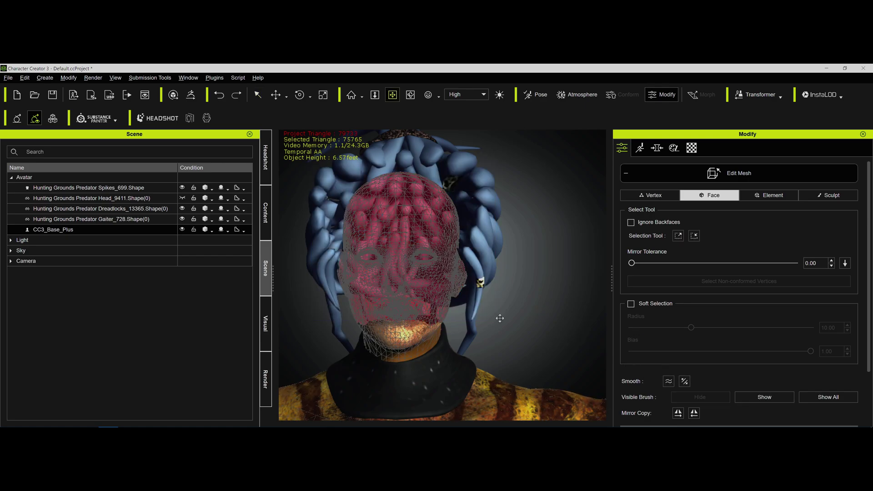
- Select the remaining chin faces, leave mesh editing, and view the dreadlocks from the front
right_drag(500, 318, 491, 337)
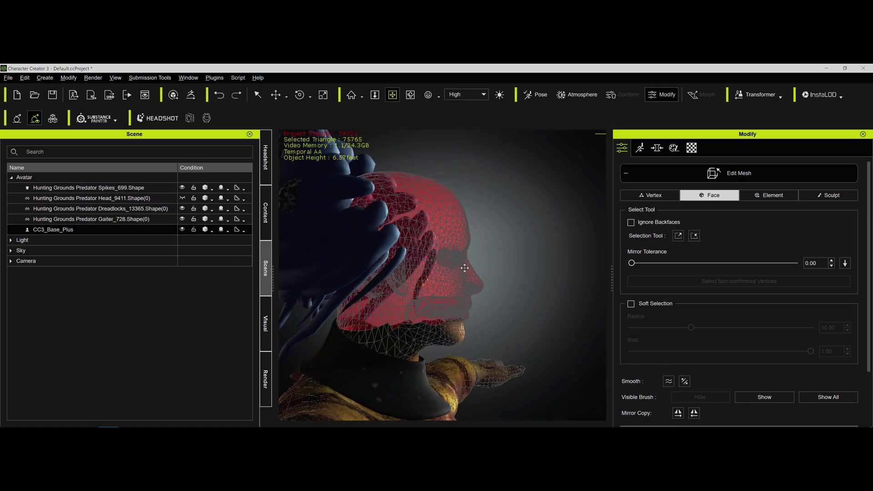
key(q)
mouse_move(466, 343)
mouse_down()
mouse_move(389, 307)
mouse_move(468, 351)
mouse_up()
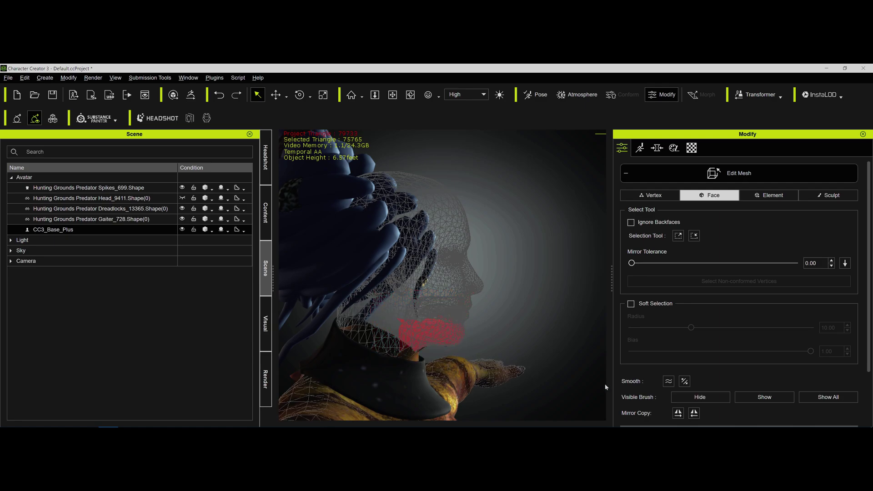
click(722, 178)
right_drag(559, 222, 267, 275)
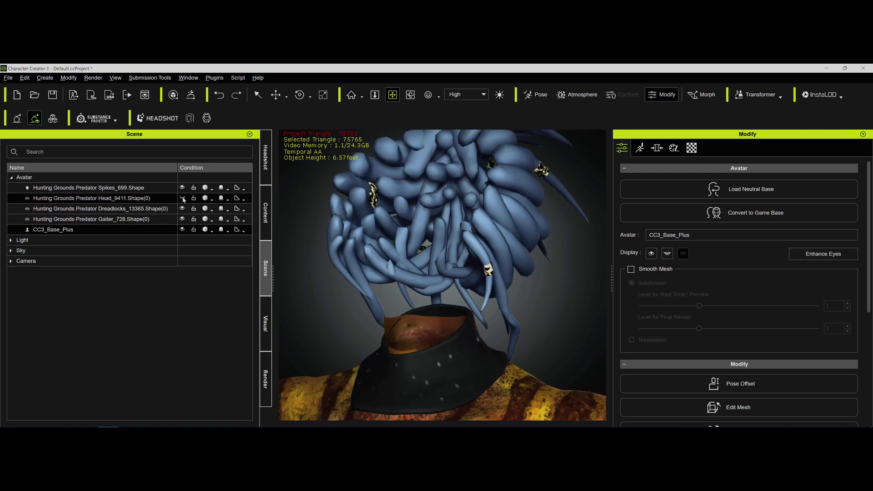
- Show the Predator head and set its Eyes material opacity to 100
click(214, 198)
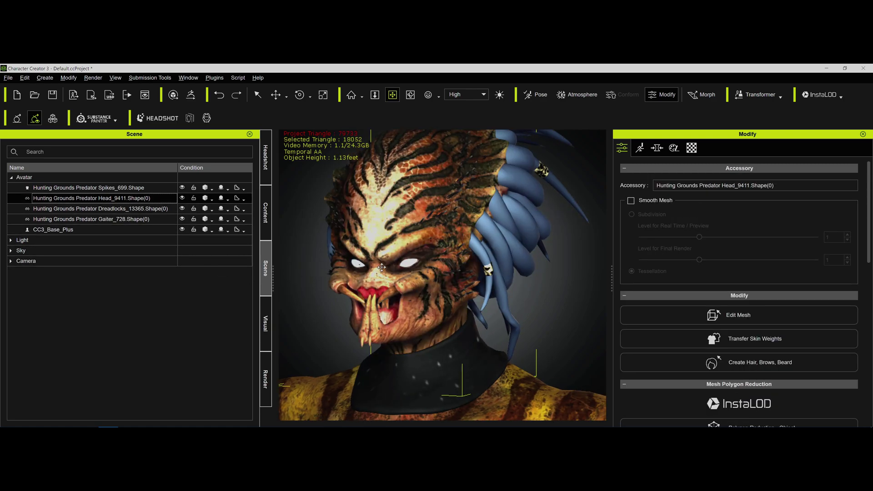
right_drag(387, 285, 349, 304)
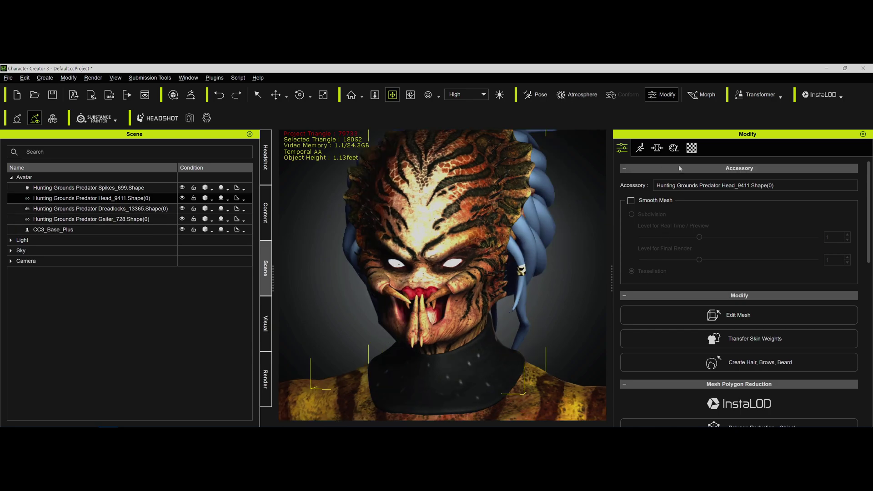
click(690, 148)
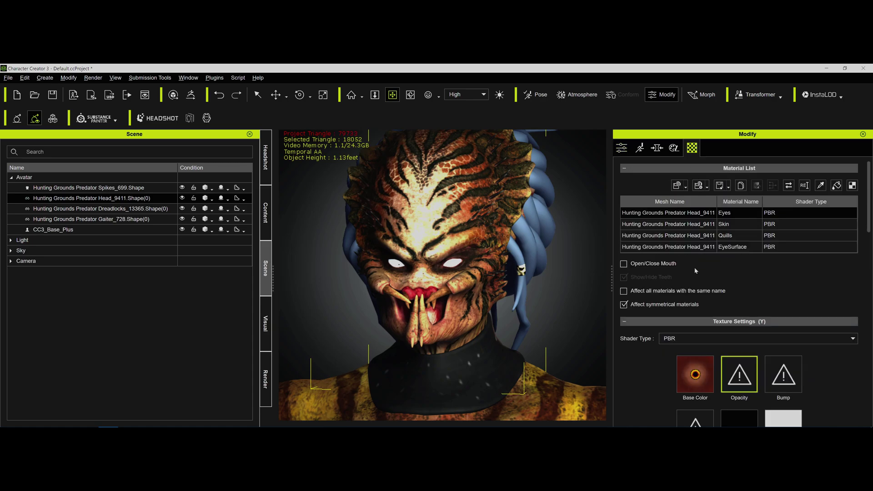
scroll(667, 319, down, 2)
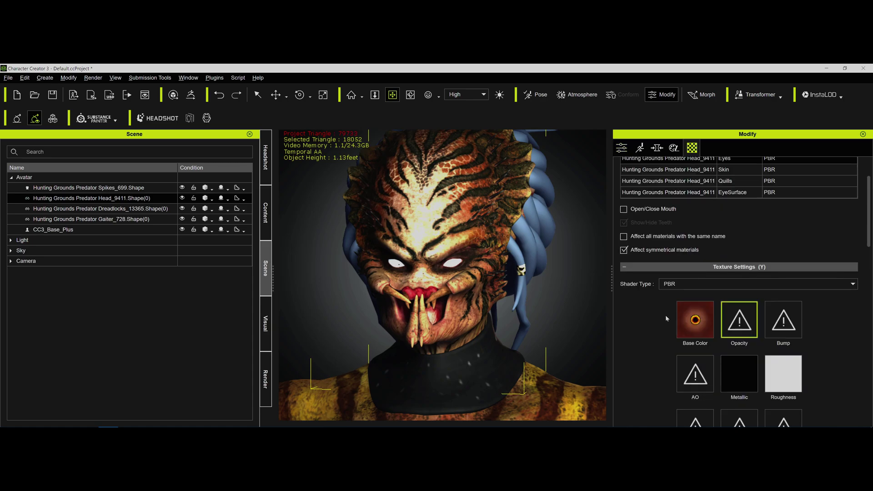
scroll(665, 314, down, 10)
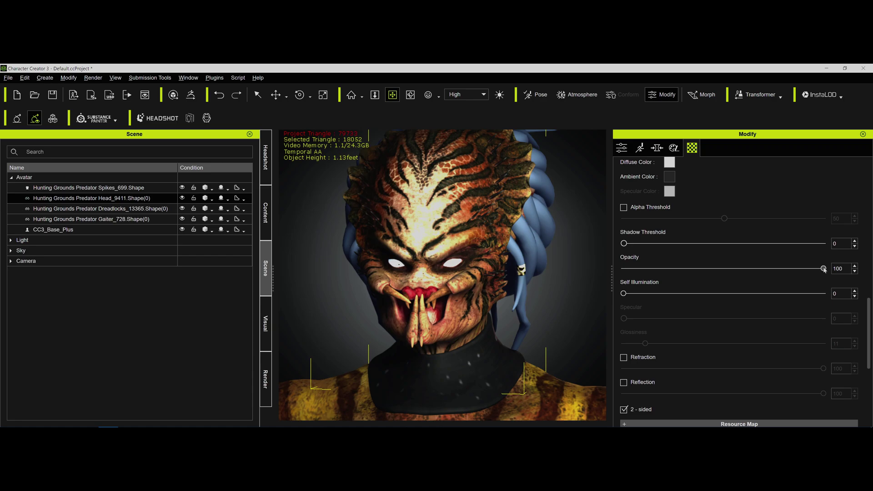
drag(630, 268, 823, 268)
- Set the head's EyeSurface material opacity to 0
scroll(631, 242, up, 9)
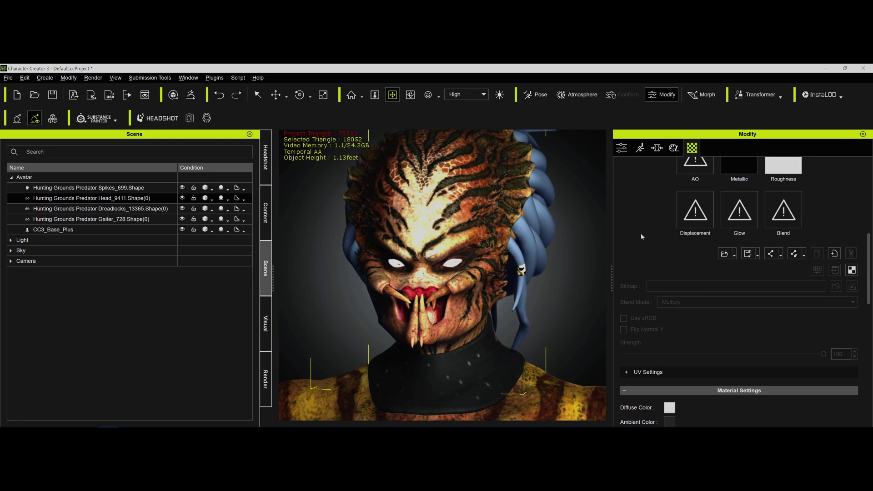
scroll(640, 233, up, 5)
click(639, 224)
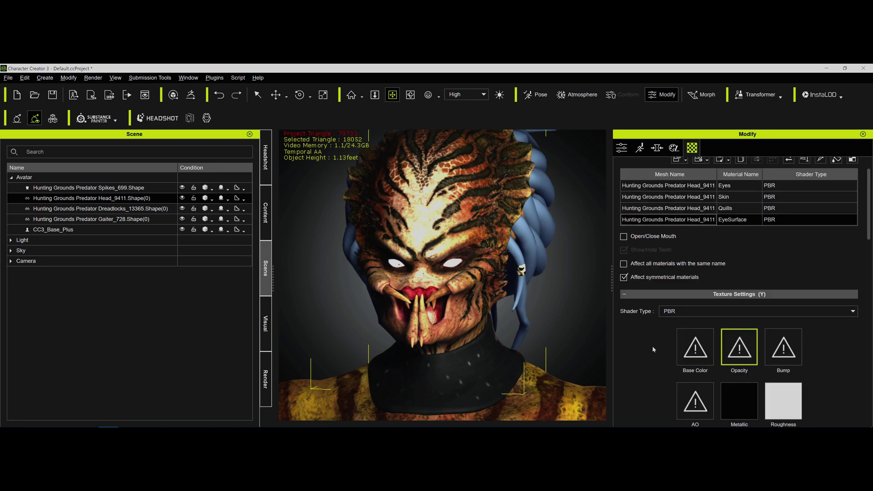
scroll(645, 343, down, 5)
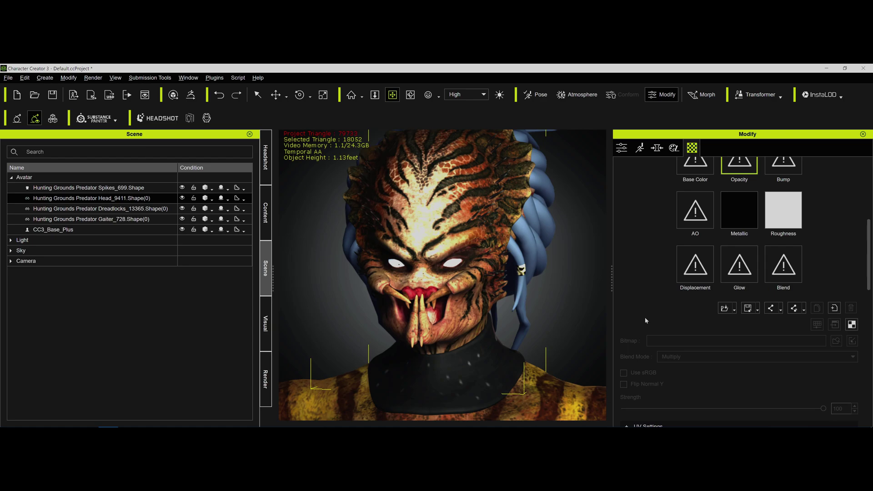
scroll(645, 319, down, 5)
drag(823, 325, 594, 329)
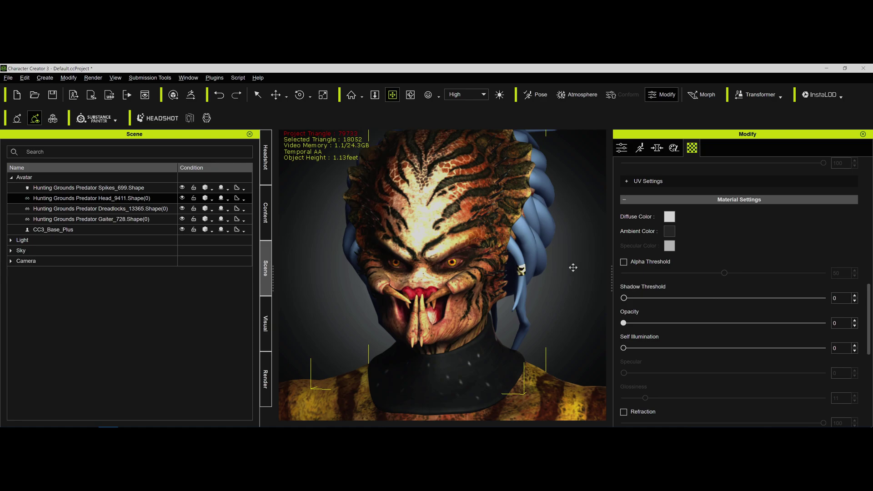
- Open the Checking Pose motion templates and test the Boxer pose on the character
click(532, 95)
double_click(187, 361)
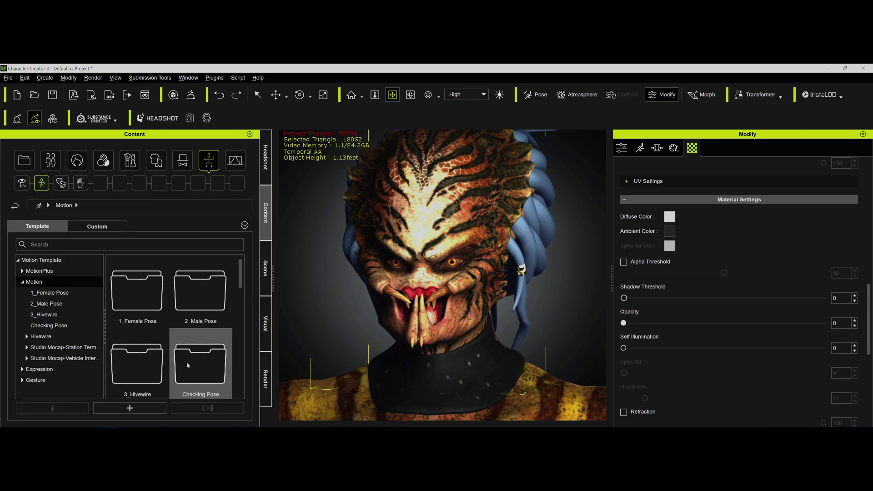
double_click(130, 299)
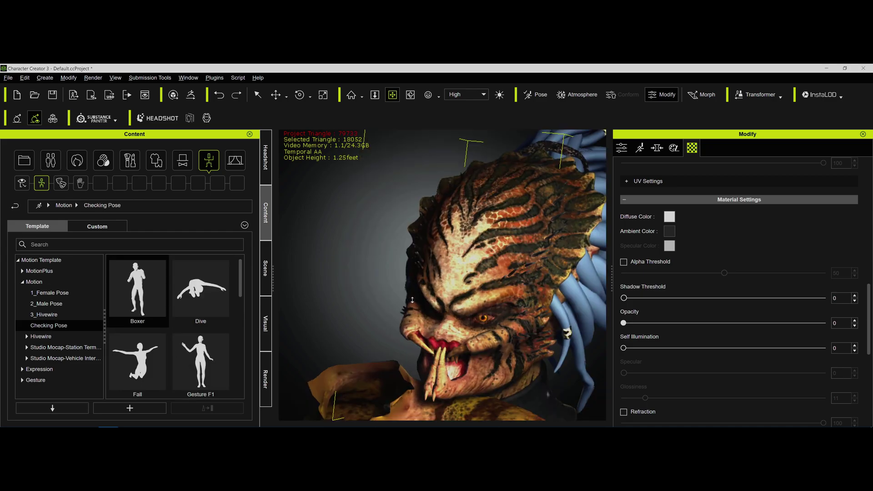
scroll(412, 299, down, 10)
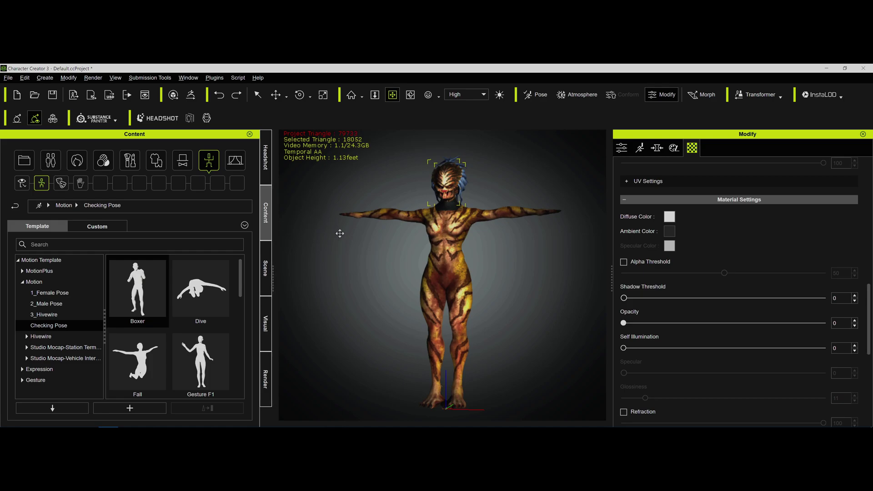
- Reattach the Predator head accessory from CC_Base_Hip to the CC_Base_Head bone
click(621, 148)
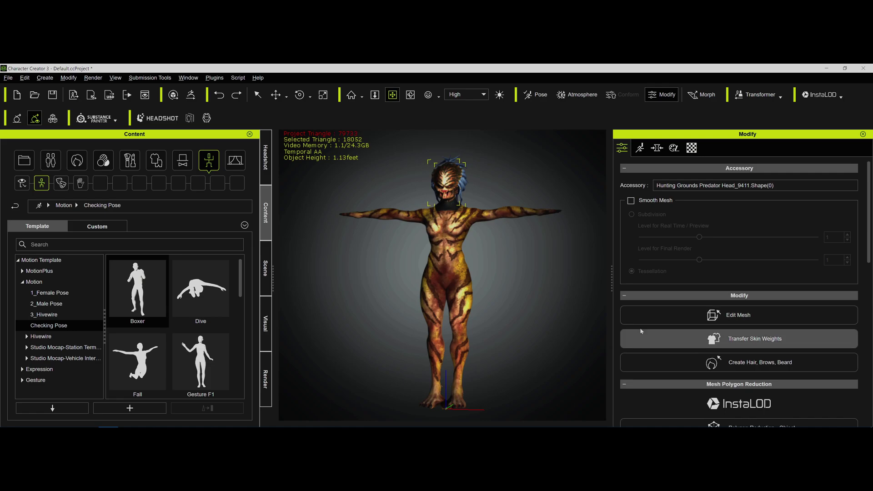
scroll(616, 261, down, 5)
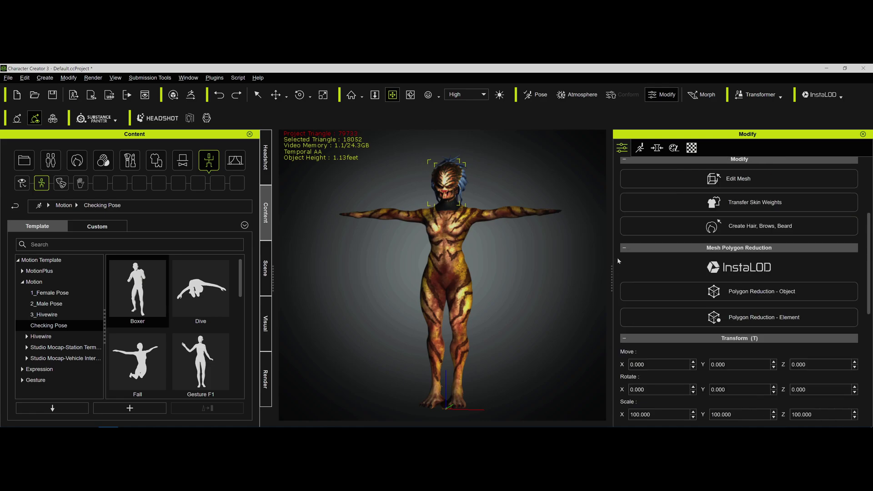
scroll(617, 257, down, 8)
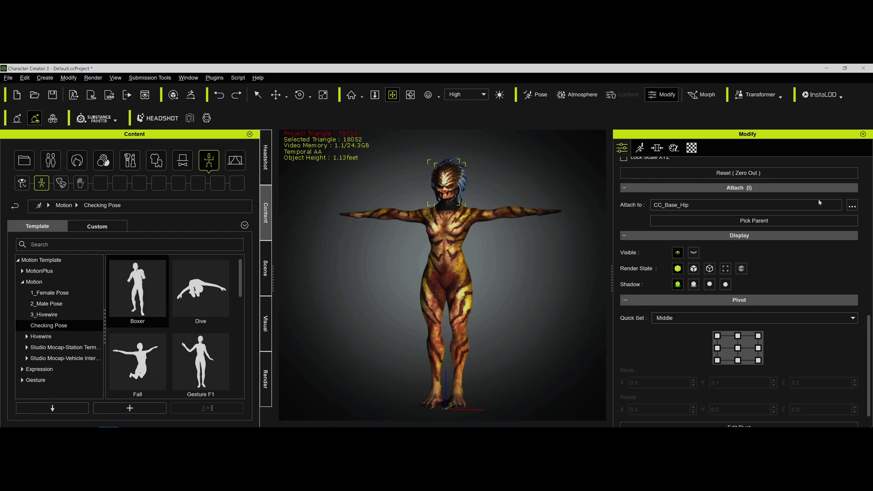
click(851, 207)
click(852, 207)
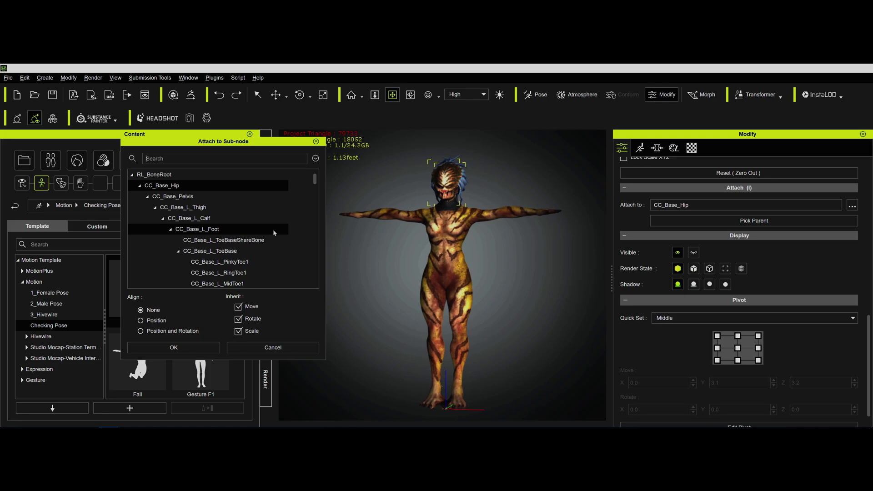
scroll(289, 216, down, 3)
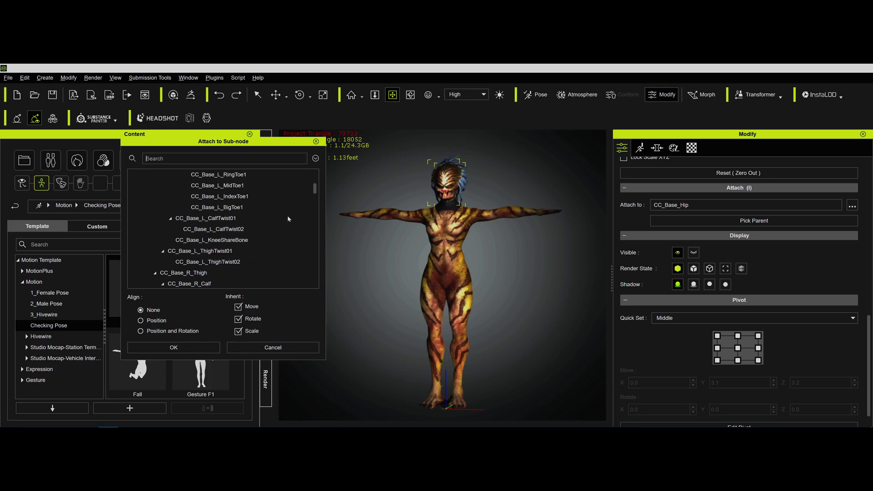
scroll(289, 219, down, 10)
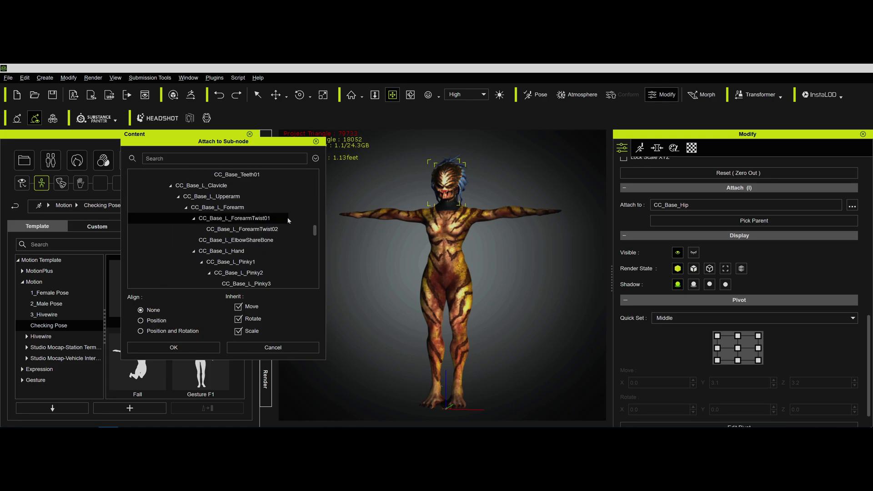
scroll(288, 221, down, 9)
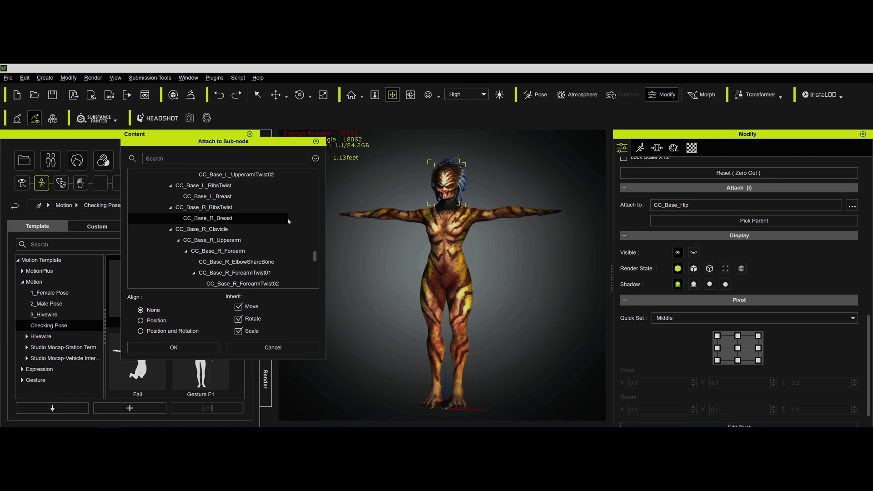
scroll(288, 221, up, 8)
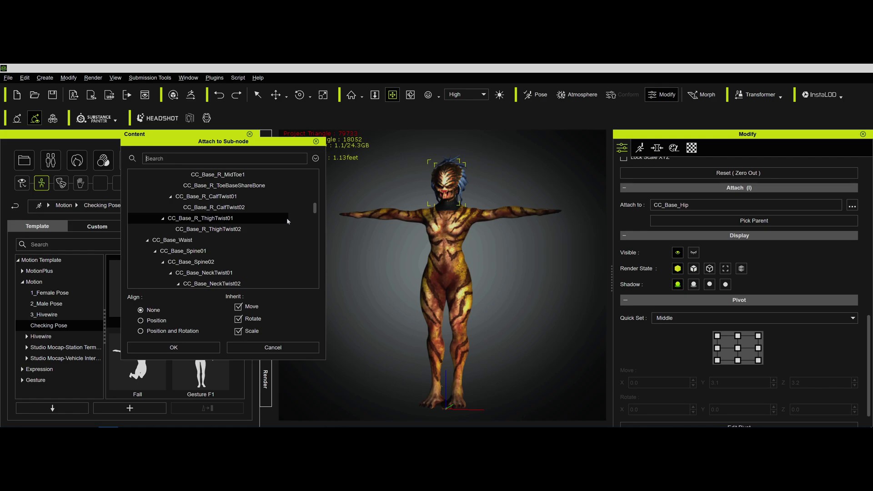
scroll(287, 217, down, 1)
click(273, 262)
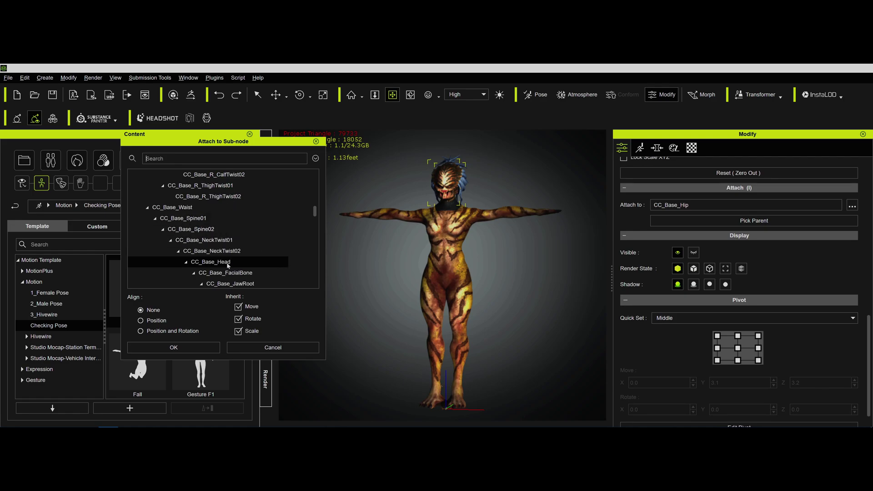
click(199, 350)
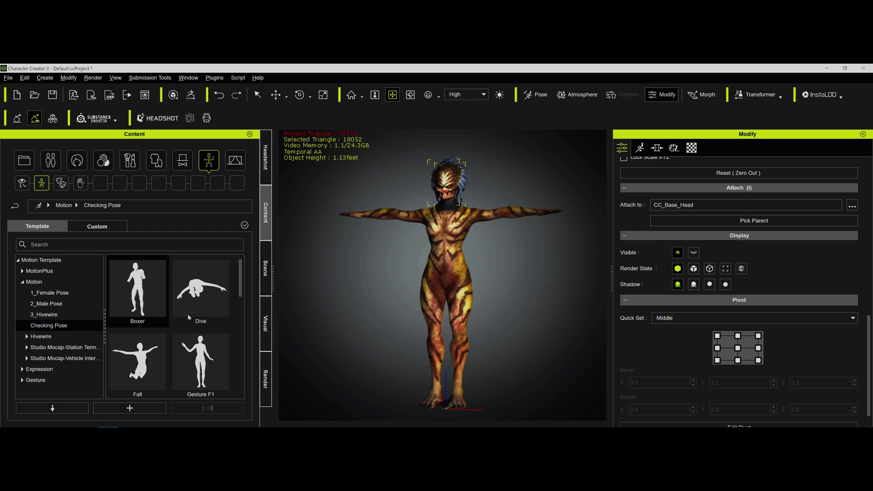
- Test the Boxer pose, undo to T-pose, then attach the dreadlocks to CC_Base_Head
double_click(145, 297)
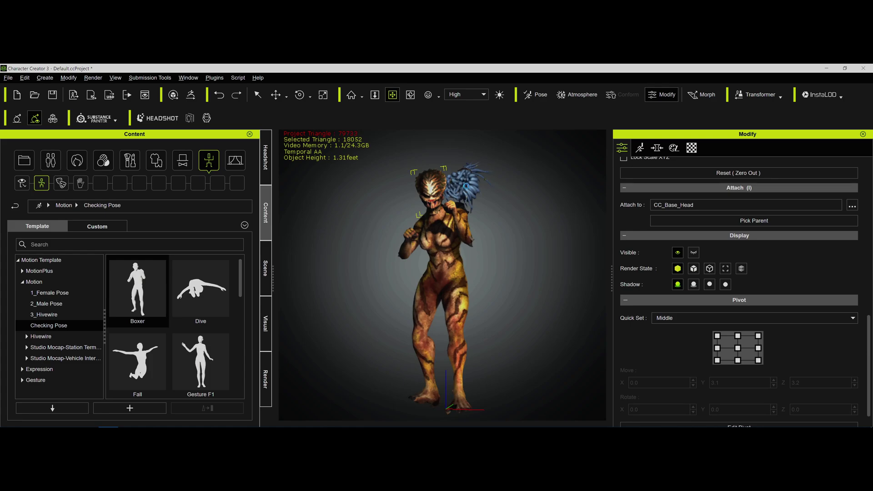
key(ctrl+z)
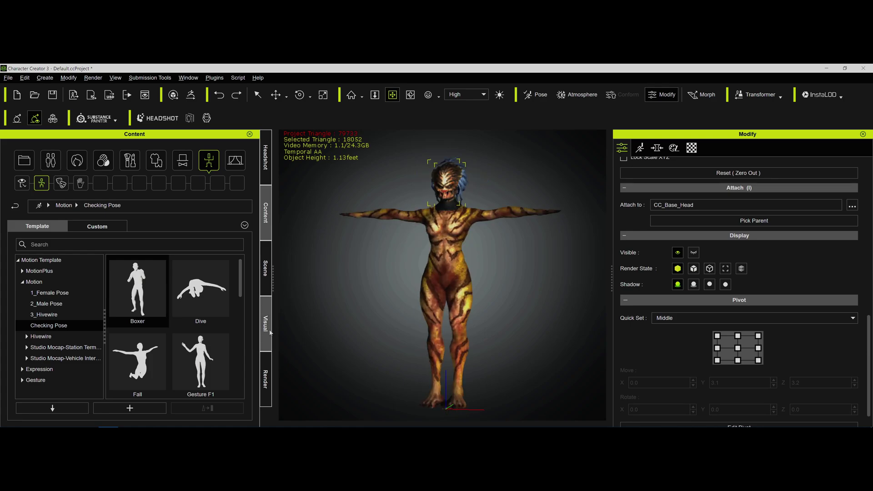
click(268, 285)
click(100, 208)
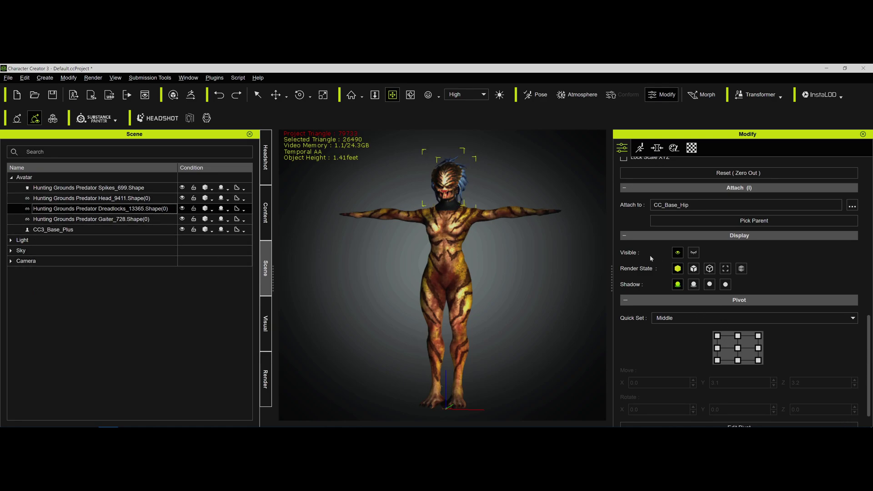
click(852, 206)
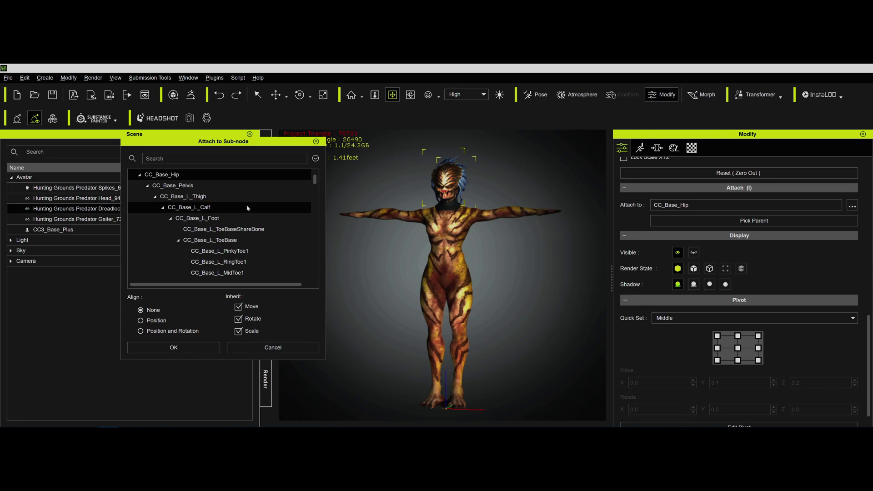
scroll(246, 205, down, 10)
click(214, 251)
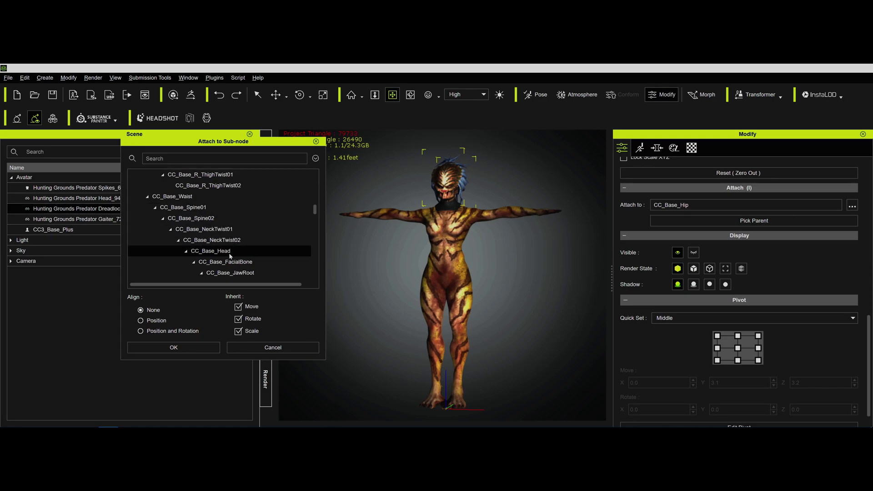
click(191, 351)
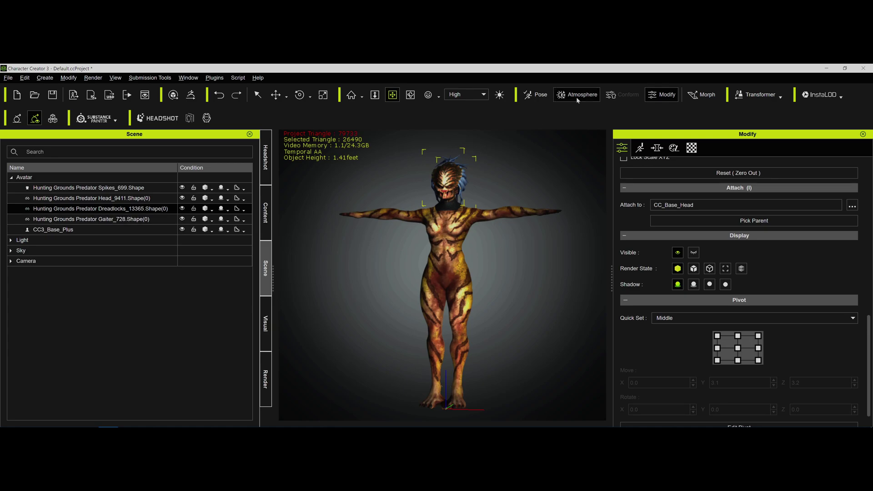
- Apply the Boxer pose from the Checking Pose motion templates to the Predator
click(266, 212)
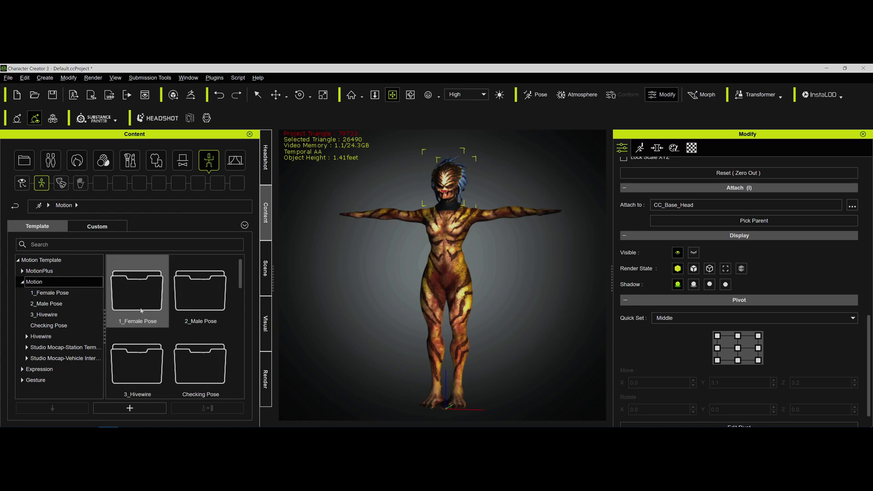
double_click(197, 378)
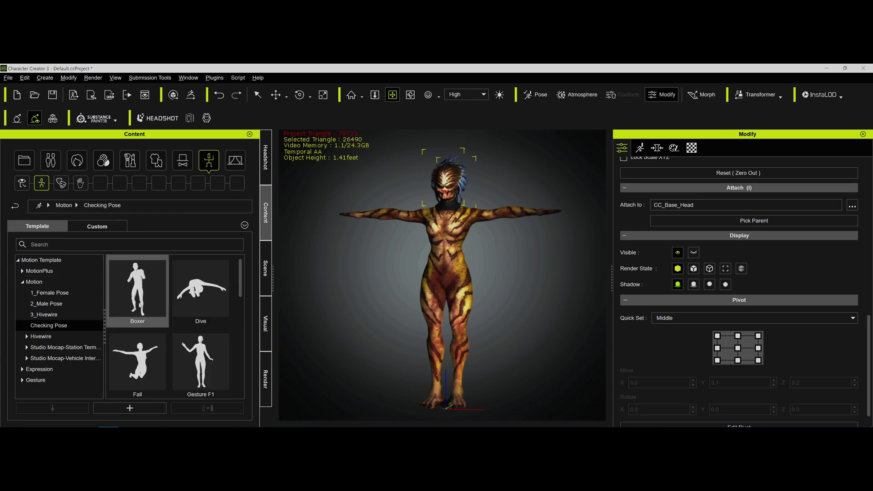
double_click(137, 289)
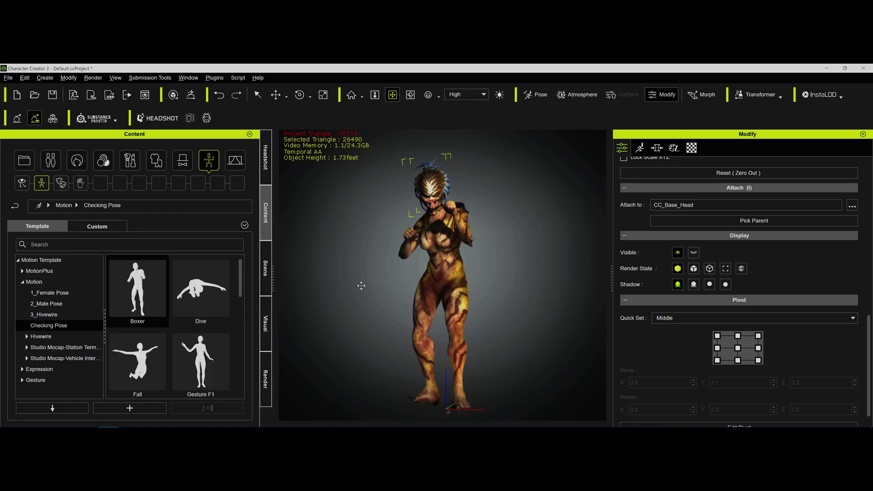